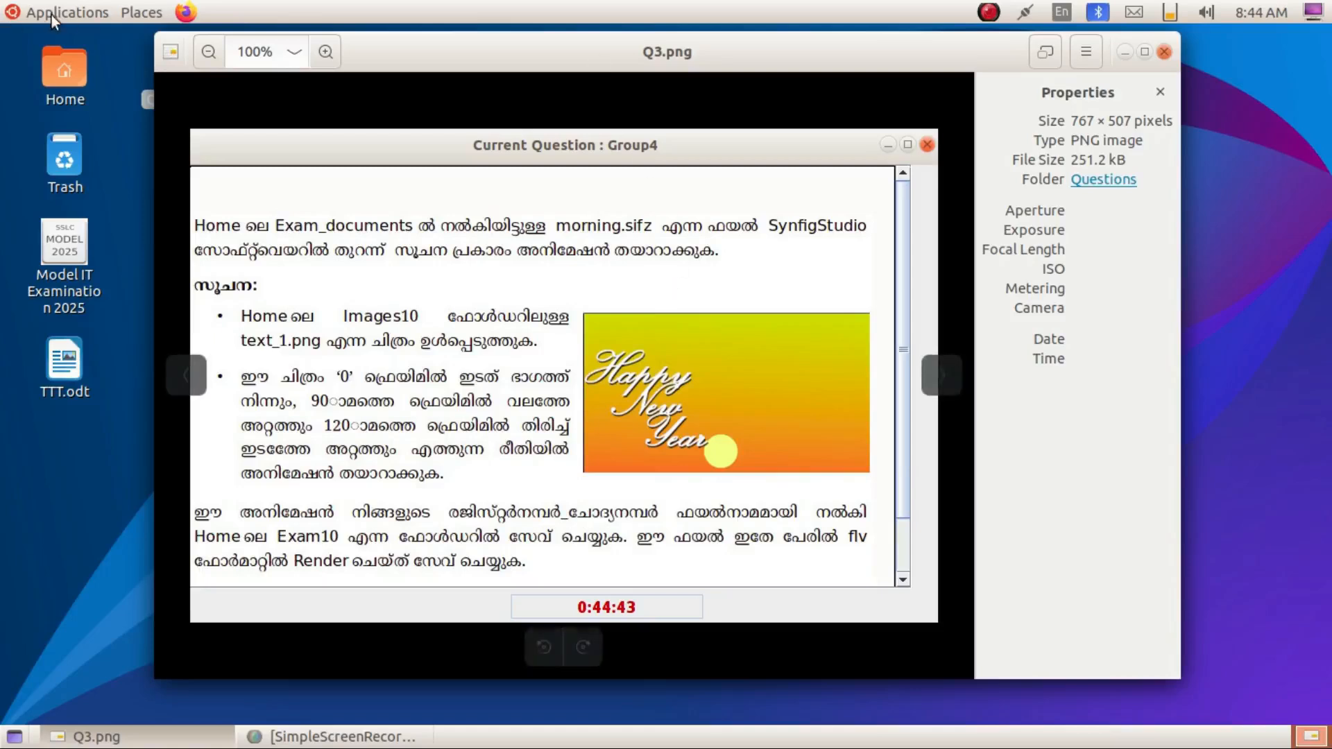
# - Open morning.sifz from the Exam_documents folder in Home with Synfig Studio
pyautogui.doubleClick(68, 77)
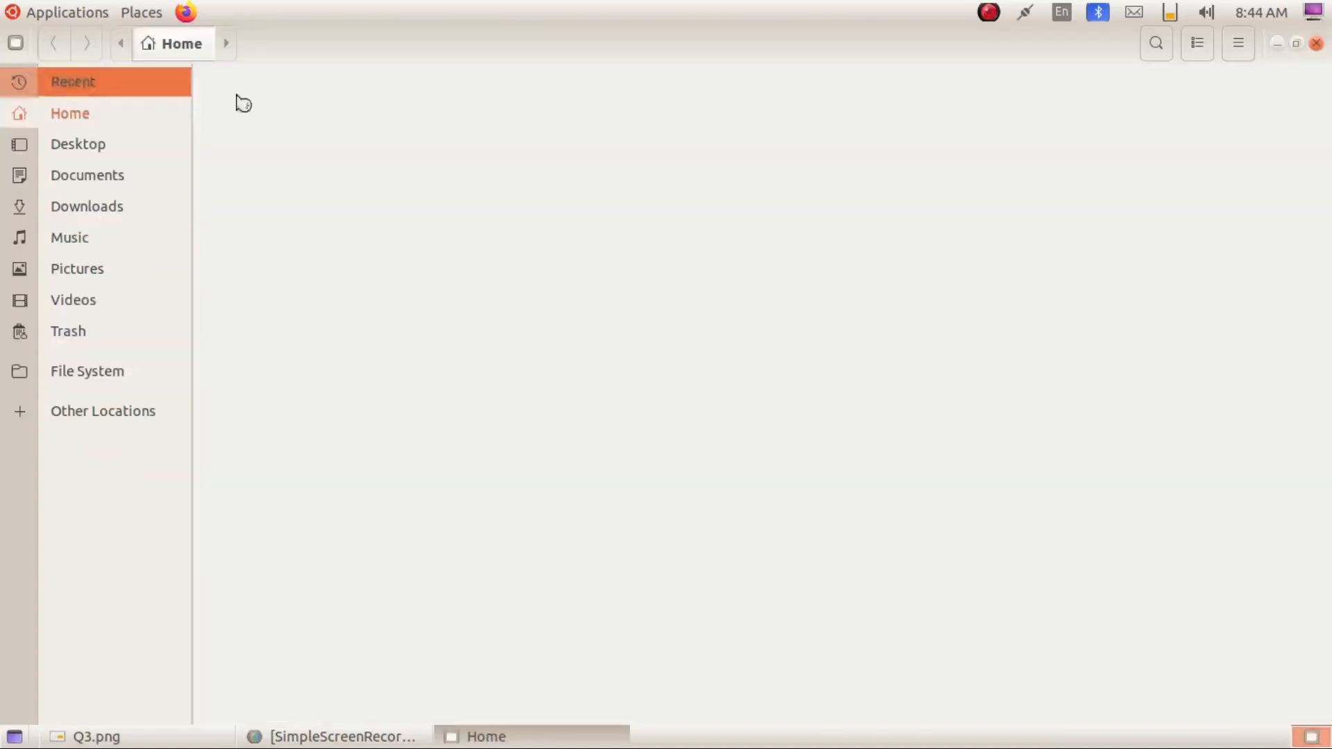
pyautogui.doubleClick(604, 108)
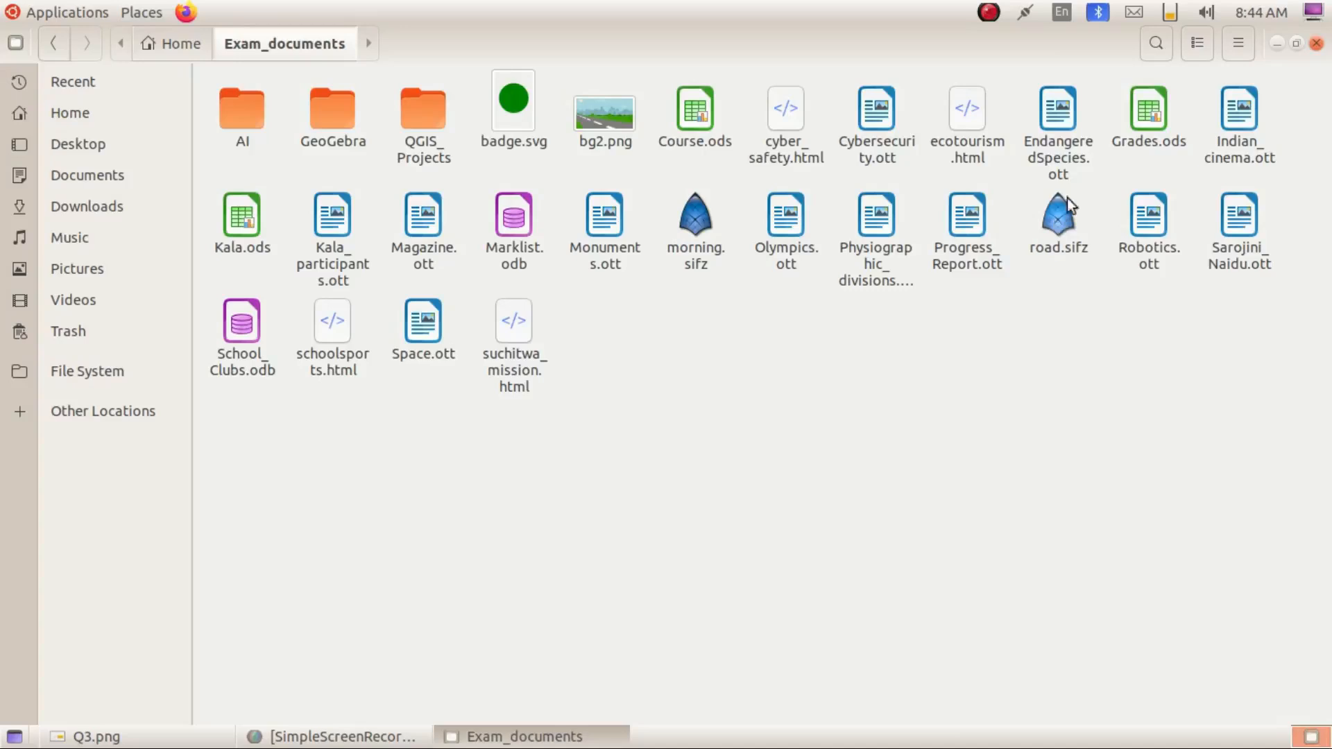
pyautogui.click(698, 223)
pyautogui.rightClick(698, 224)
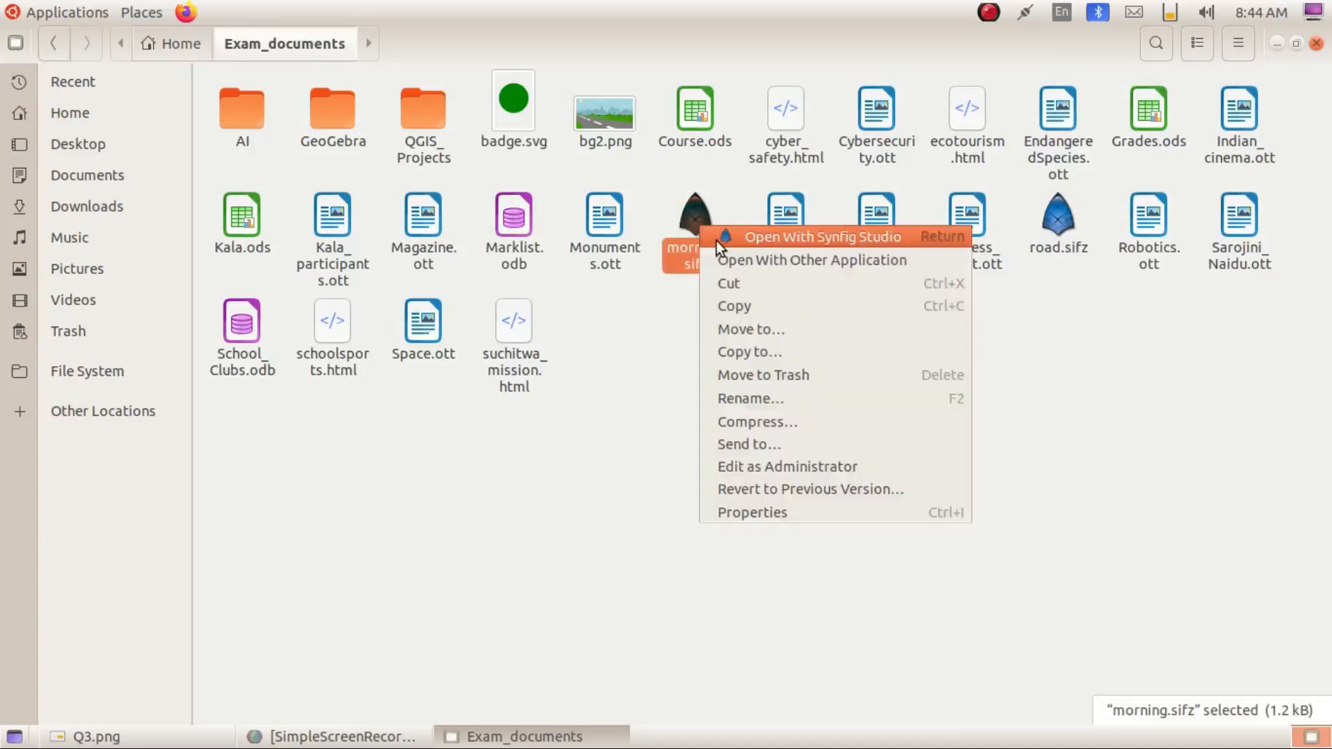
pyautogui.click(718, 236)
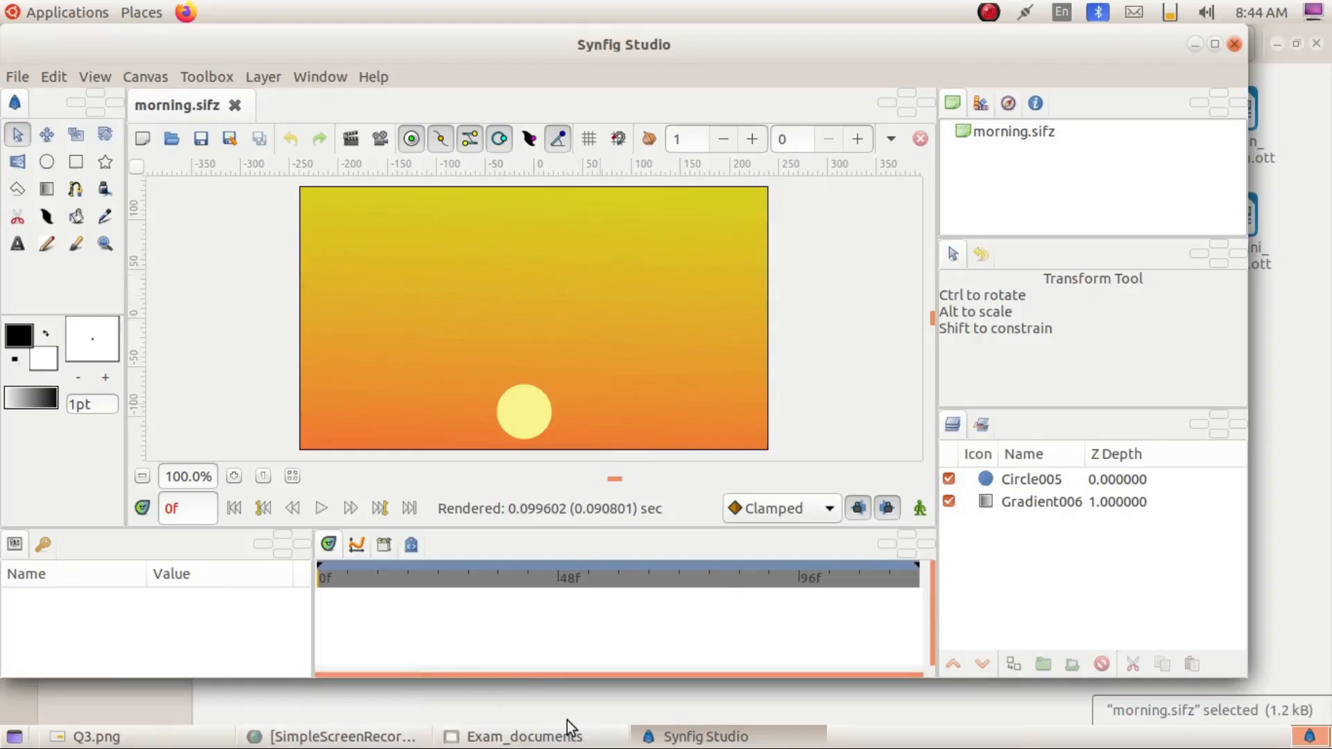
# - Consult the question in Q3.png and import text_1.png from the Images10 folder in Home into the animation
pyautogui.click(199, 741)
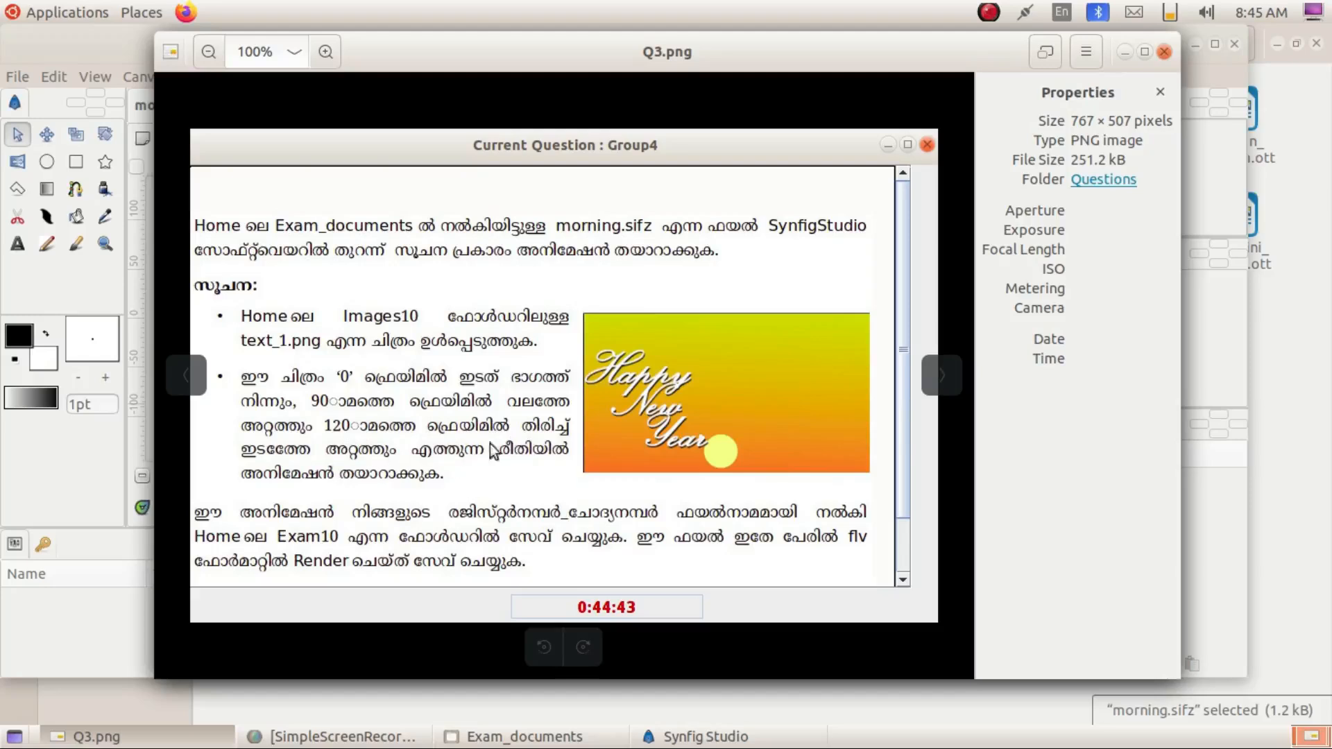
pyautogui.click(1121, 53)
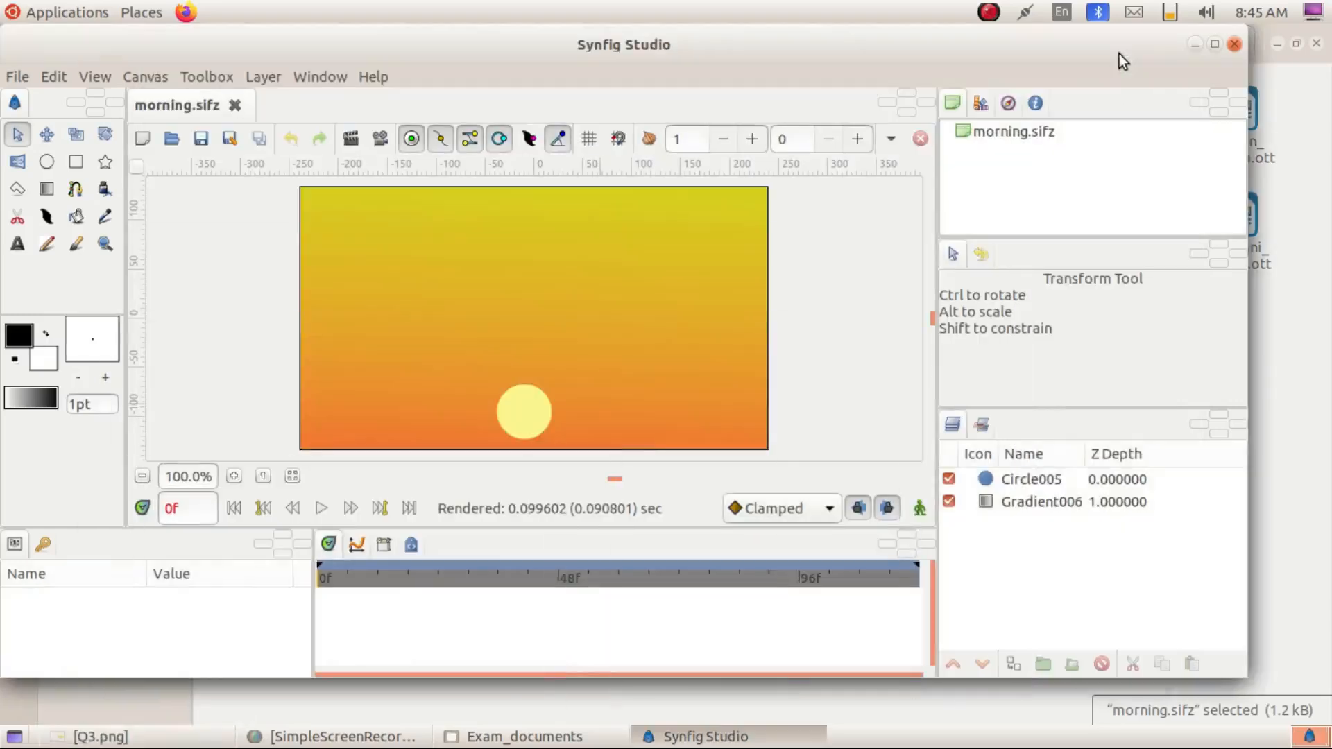
pyautogui.click(18, 82)
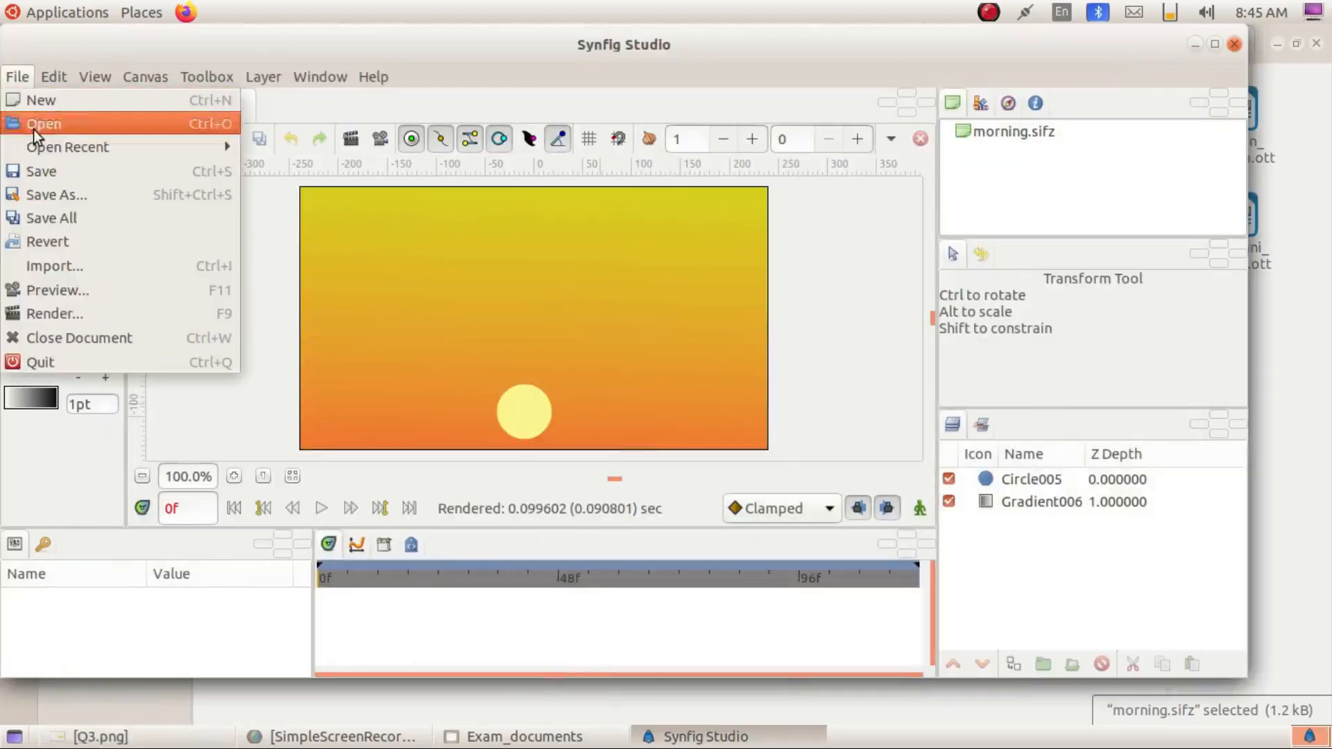
pyautogui.click(70, 264)
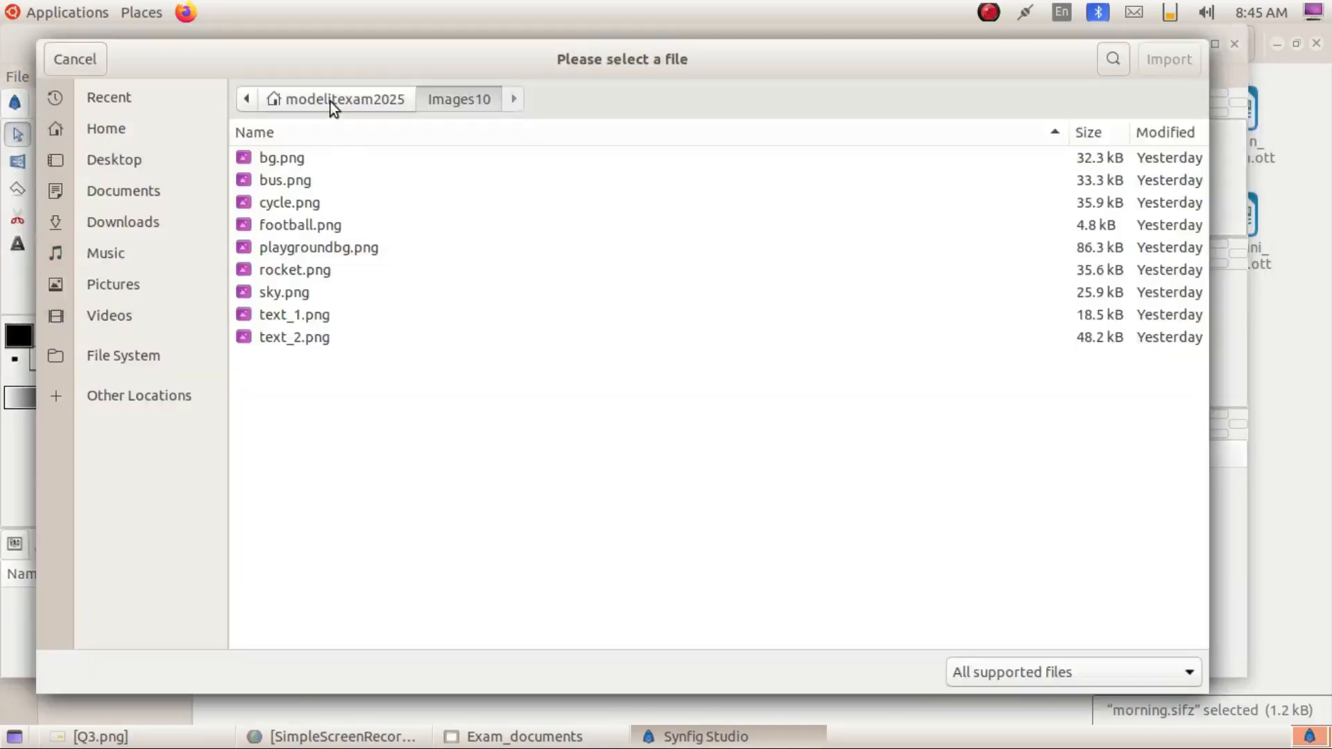
pyautogui.click(110, 128)
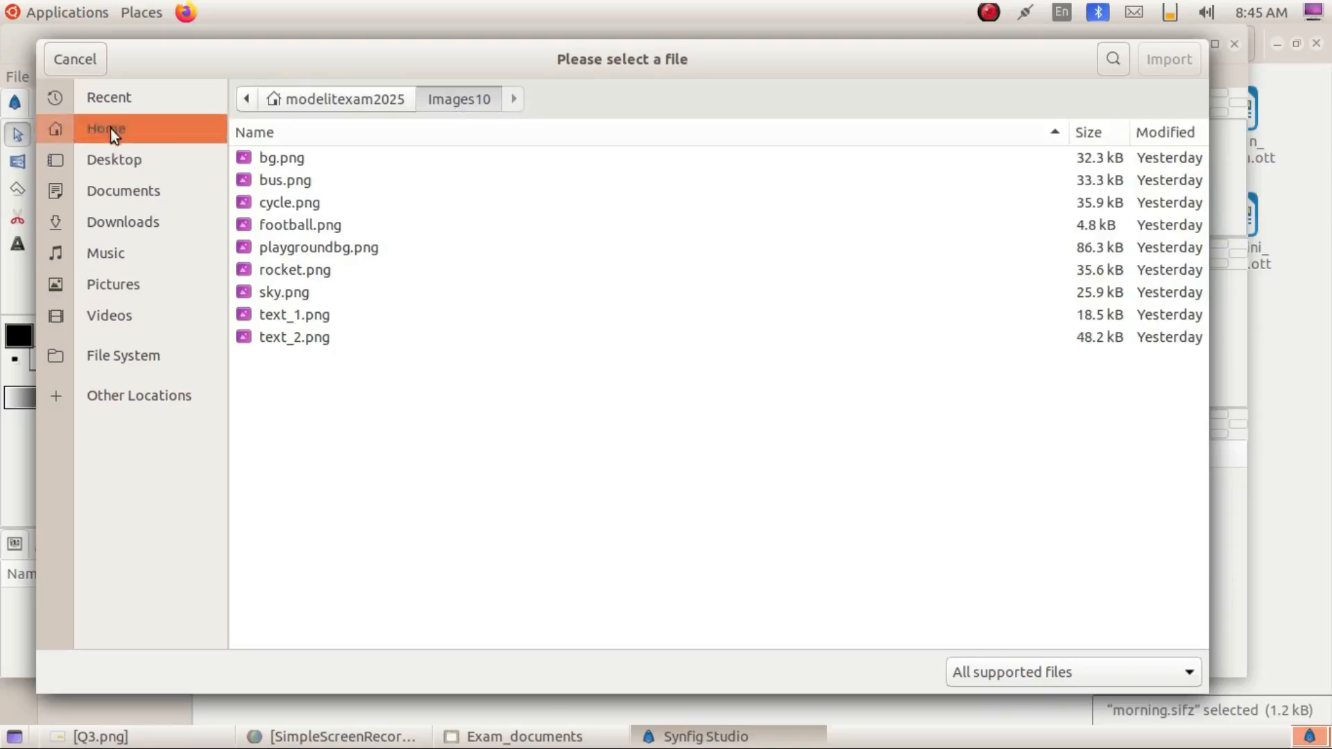
pyautogui.doubleClick(302, 270)
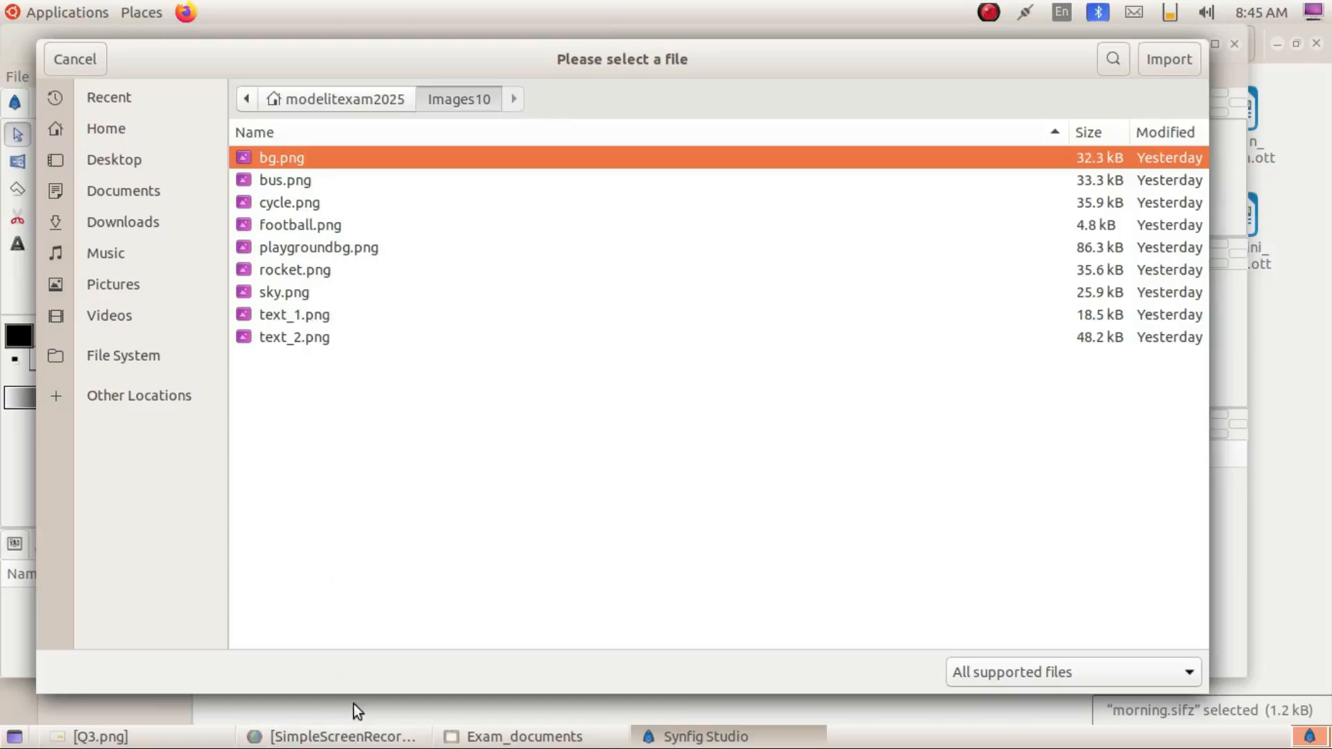
pyautogui.click(186, 740)
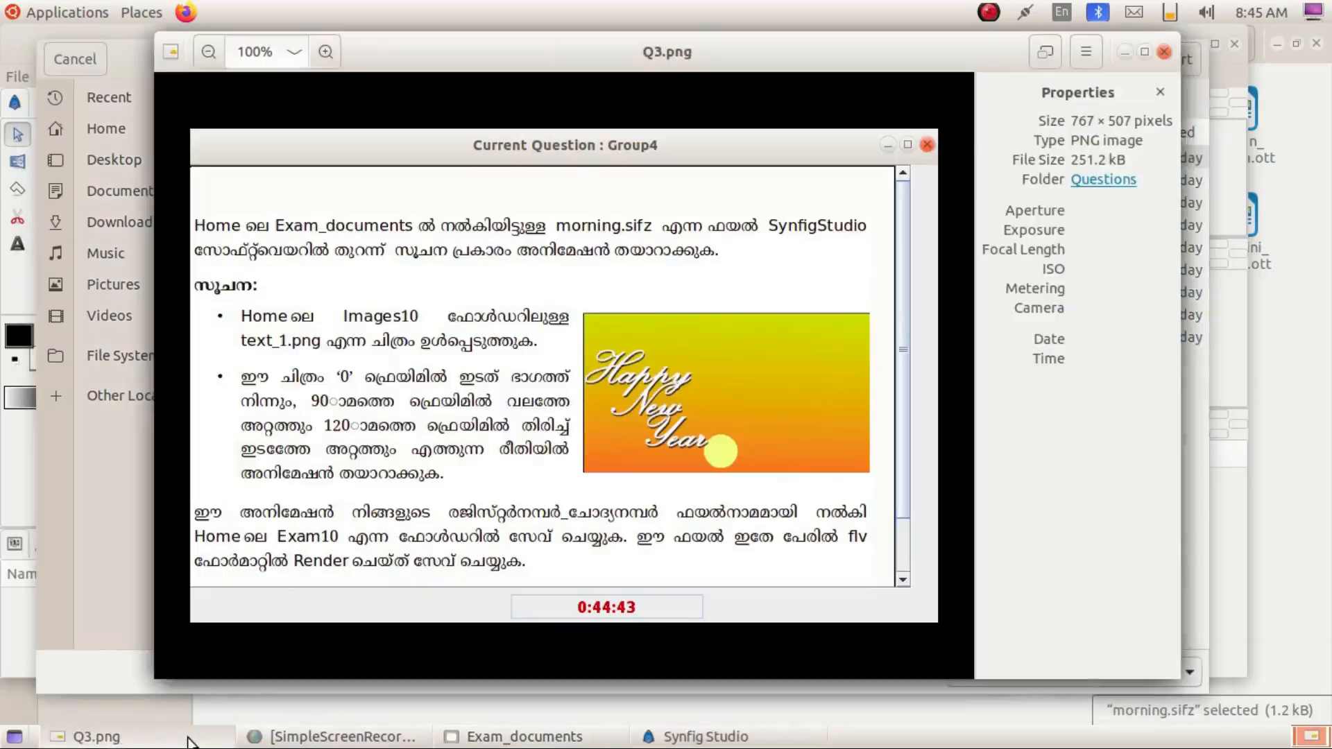
pyautogui.click(191, 741)
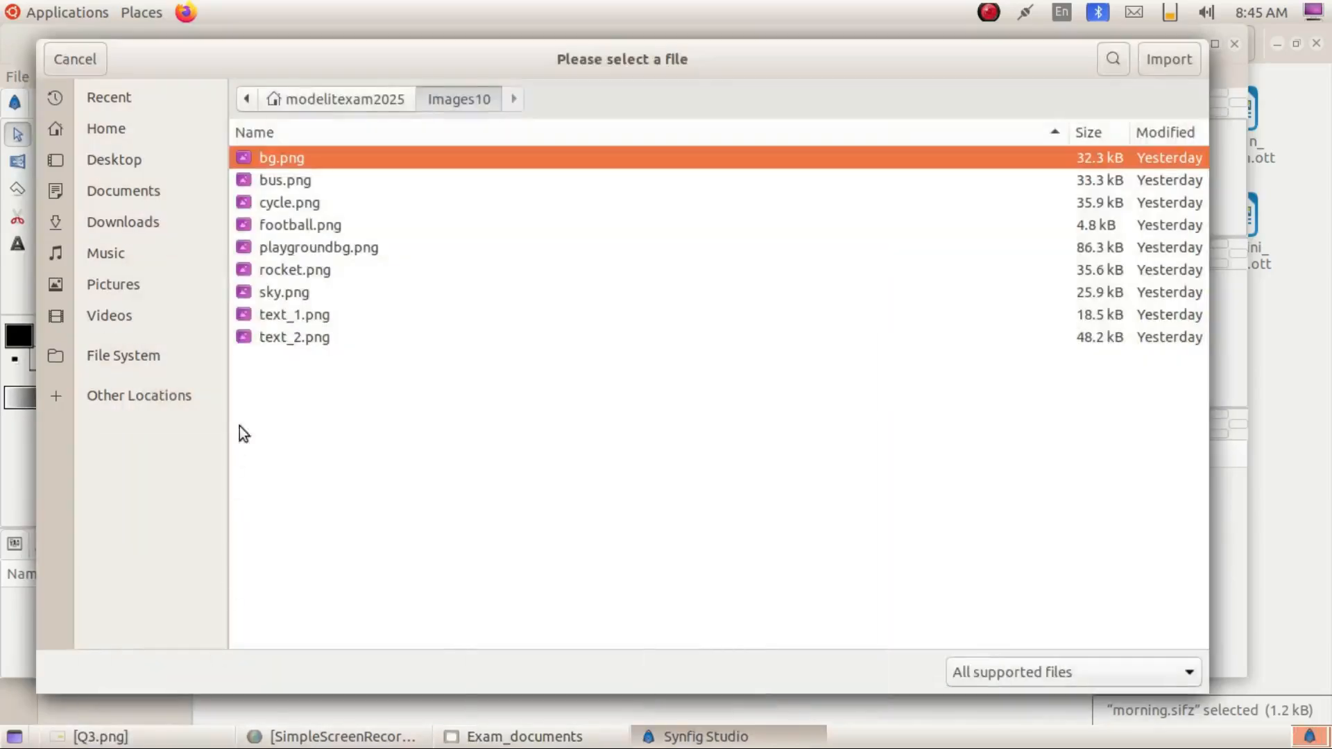
pyautogui.click(290, 313)
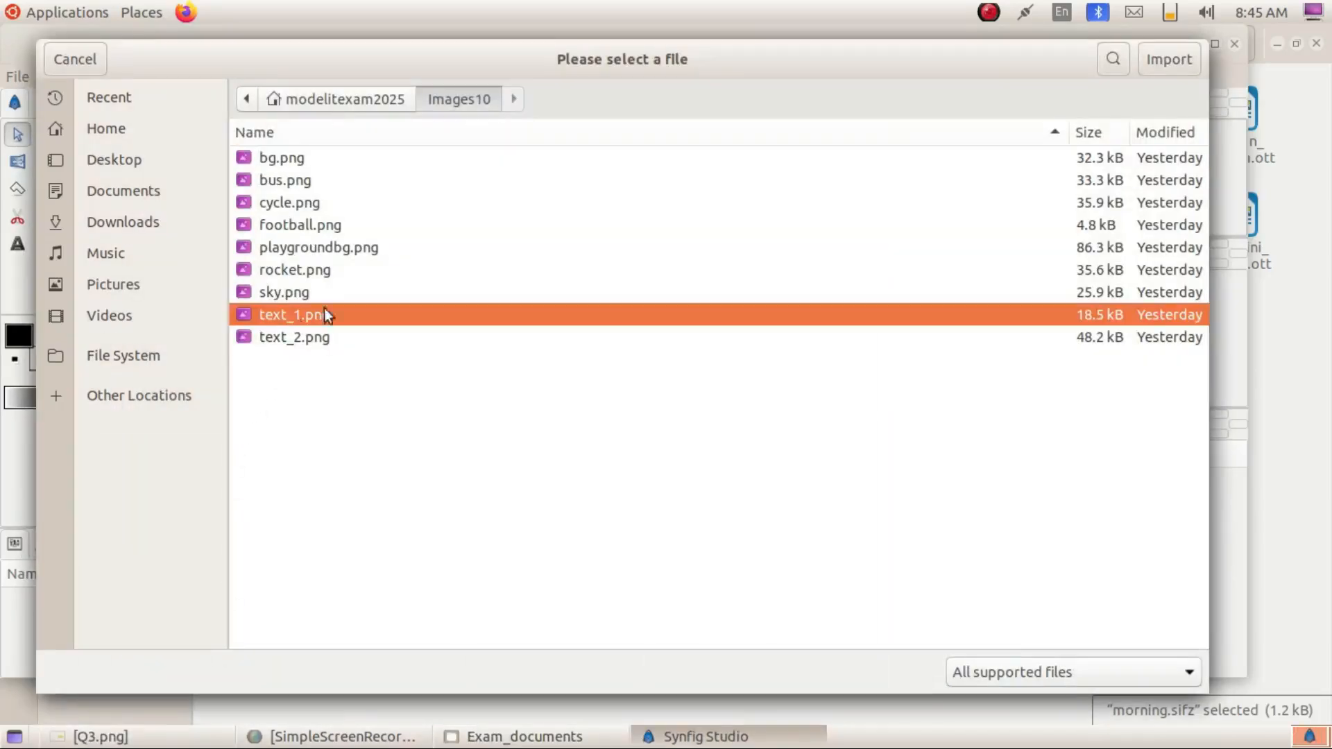
pyautogui.click(1160, 55)
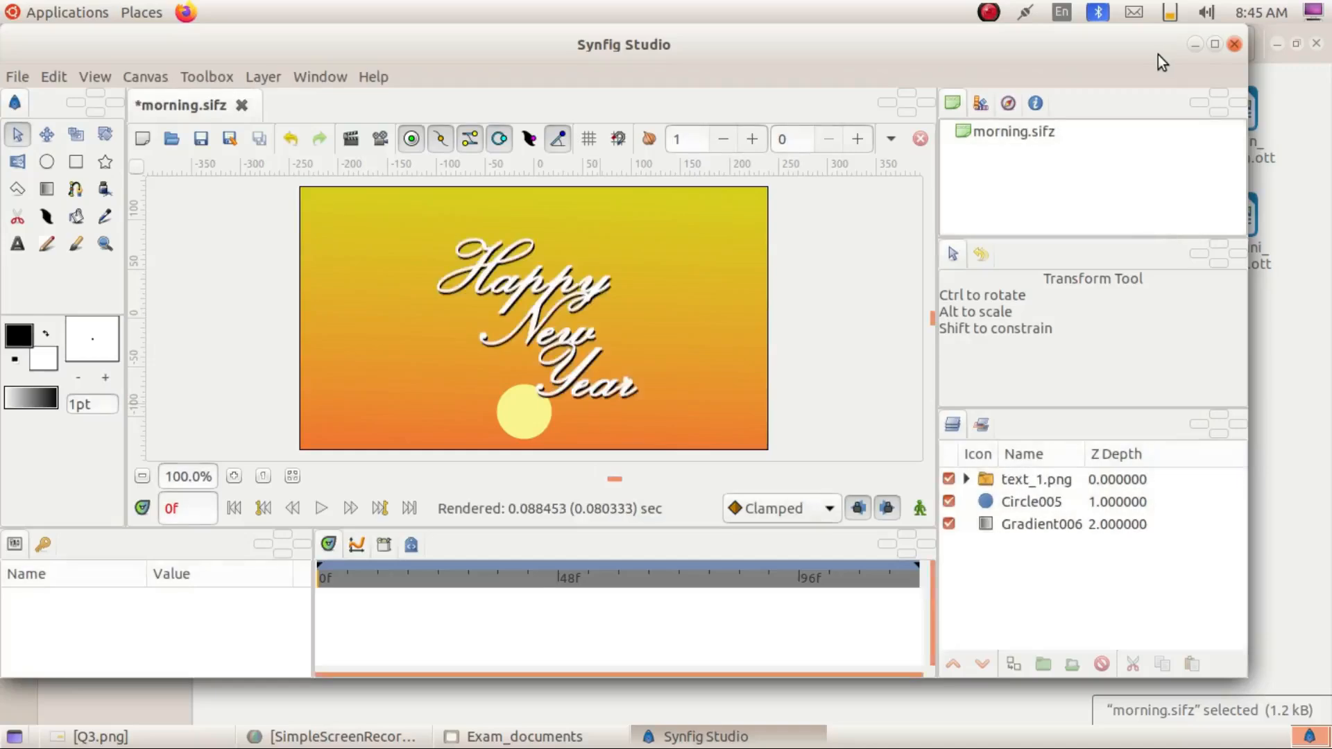
# - Scale the Happy New Year picture down to about 34.6 px and move it to the canvas's lower-left edge, about (-213, -64) px
pyautogui.click(547, 283)
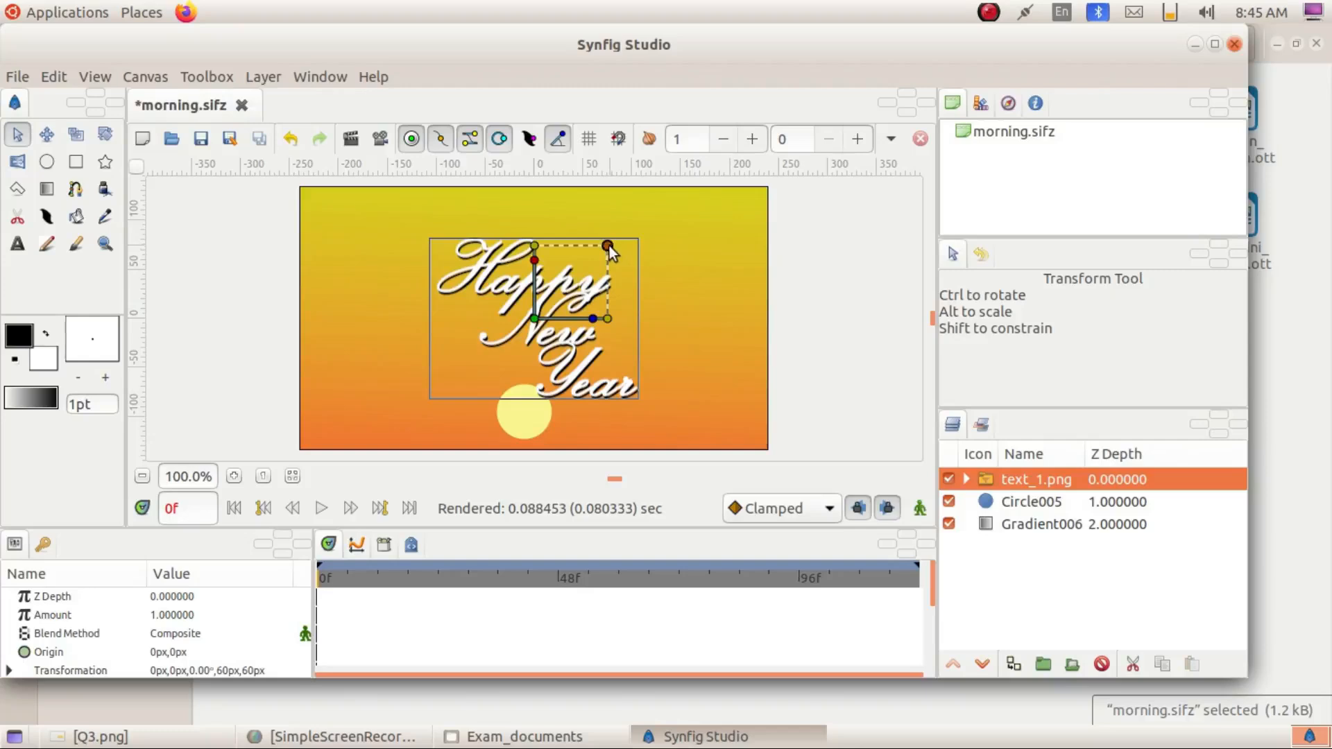
pyautogui.moveTo(602, 243); pyautogui.dragTo(589, 264)
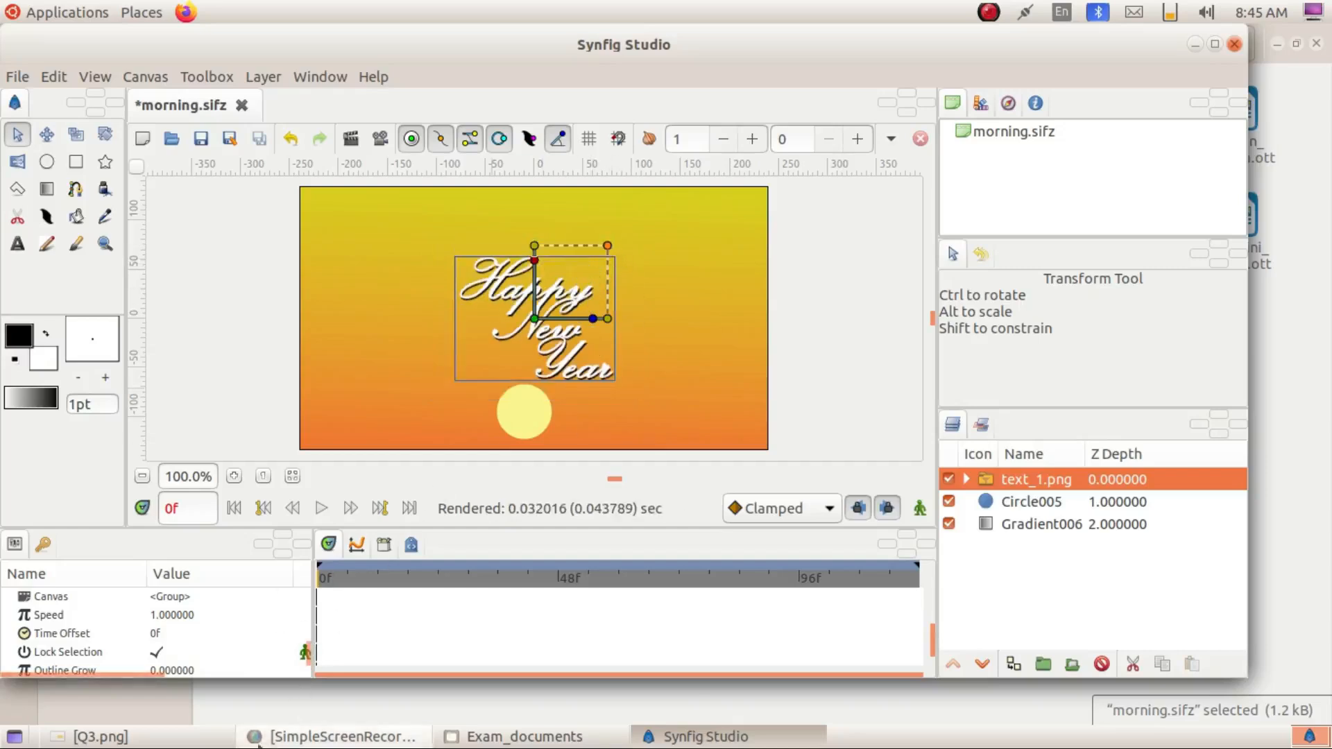
pyautogui.click(101, 737)
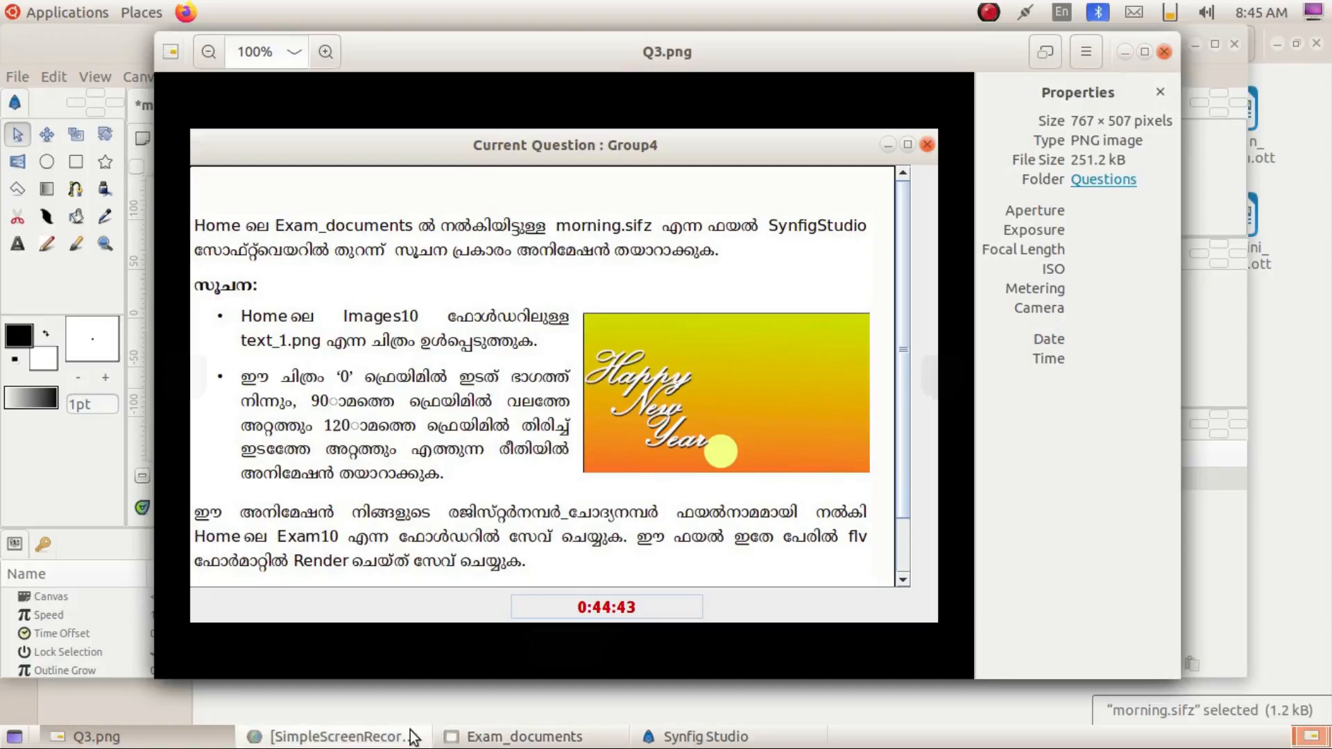
pyautogui.click(169, 740)
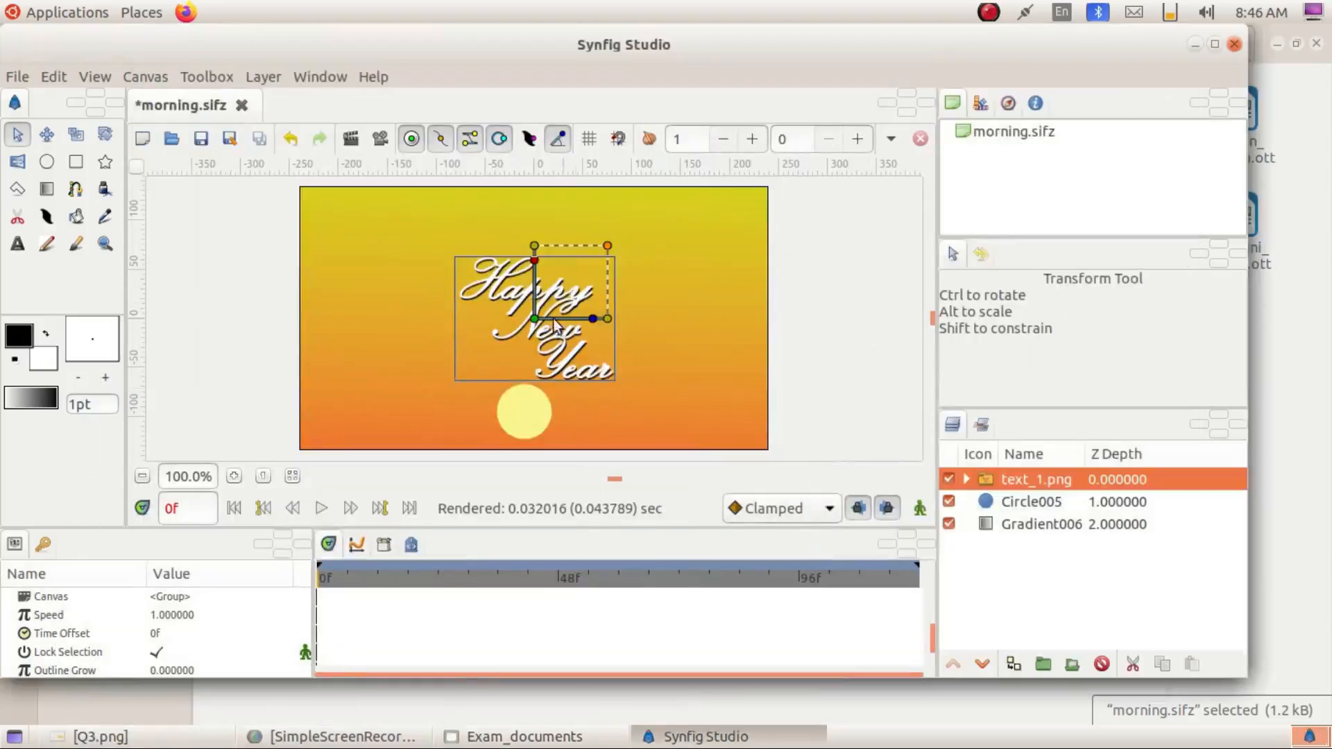
pyautogui.moveTo(600, 248); pyautogui.dragTo(589, 264)
pyautogui.moveTo(534, 319); pyautogui.dragTo(326, 382)
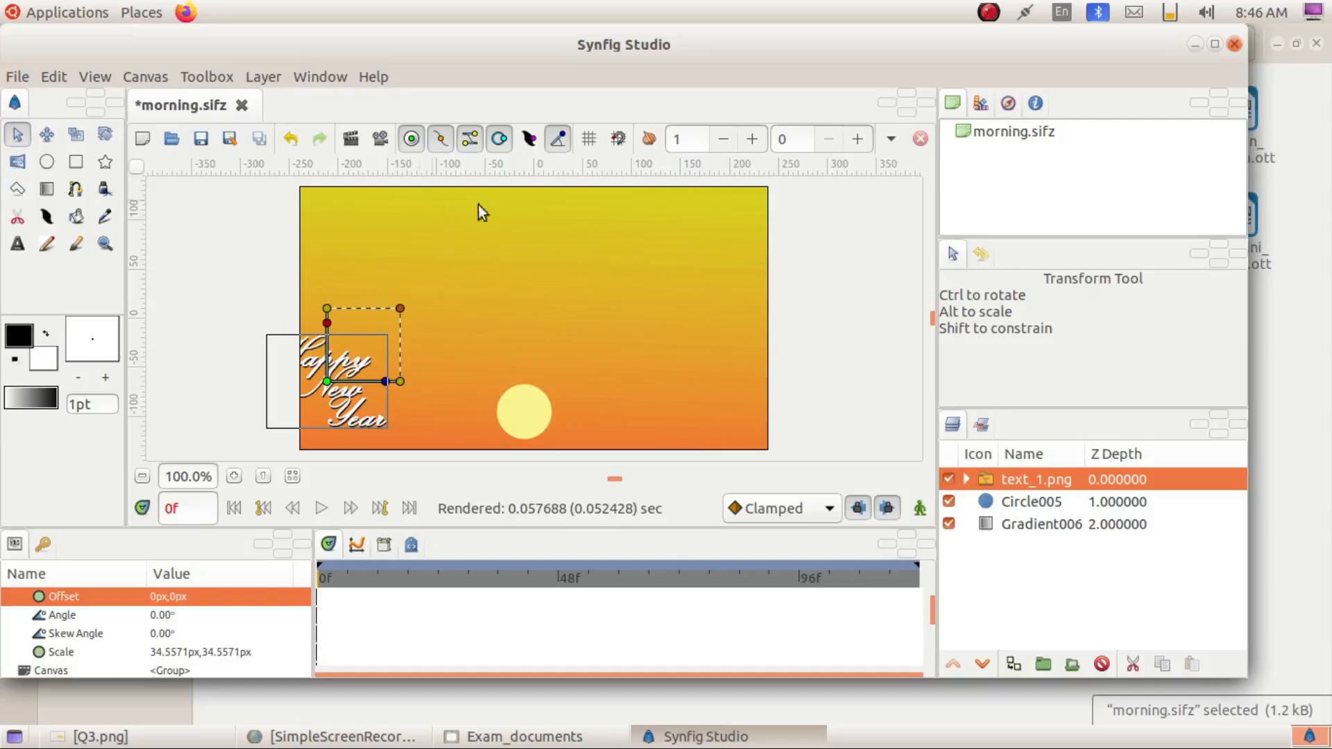
# - Turn on animation mode and position the Happy New Year picture at about (-183, -9) px at frame 0 and (145, -37) px at frame 90
pyautogui.click(921, 512)
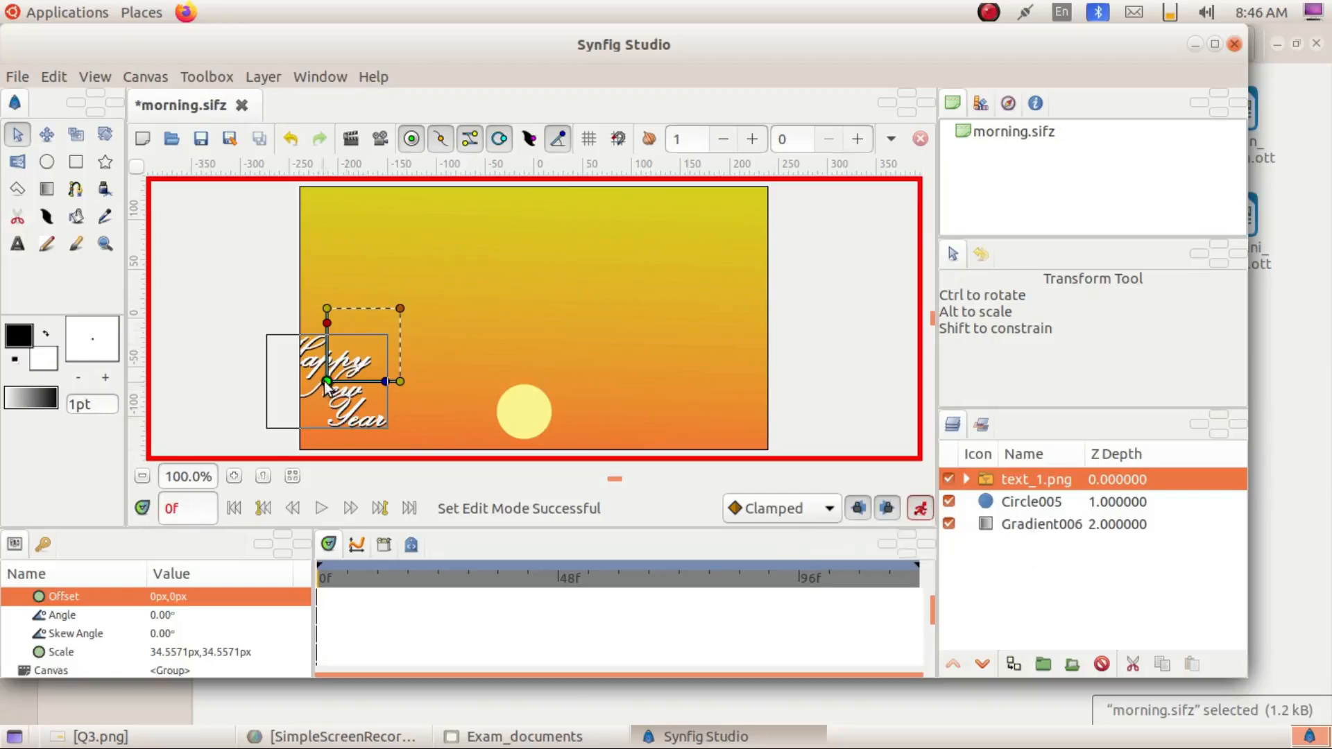
pyautogui.moveTo(326, 381); pyautogui.dragTo(355, 327)
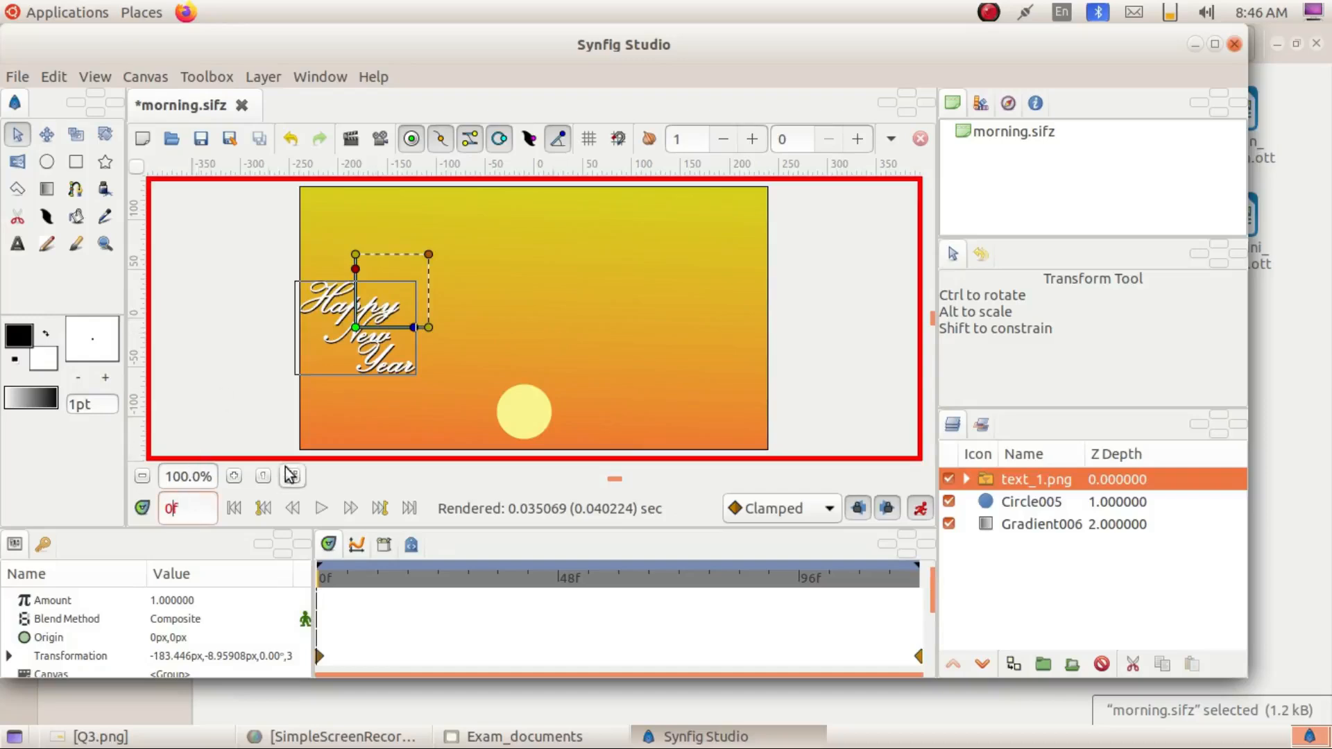
pyautogui.press('BackSpace')
pyautogui.write('90')
pyautogui.press('Return')
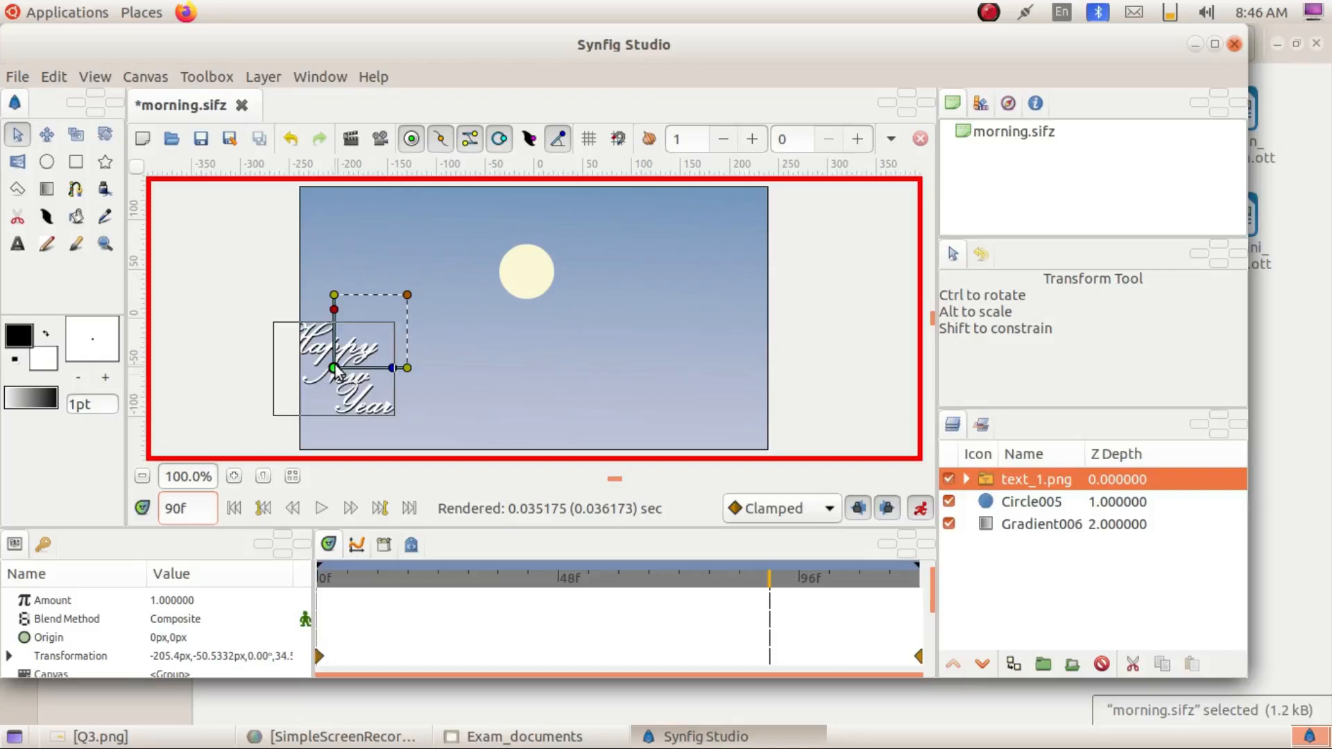
pyautogui.moveTo(335, 364); pyautogui.dragTo(672, 354)
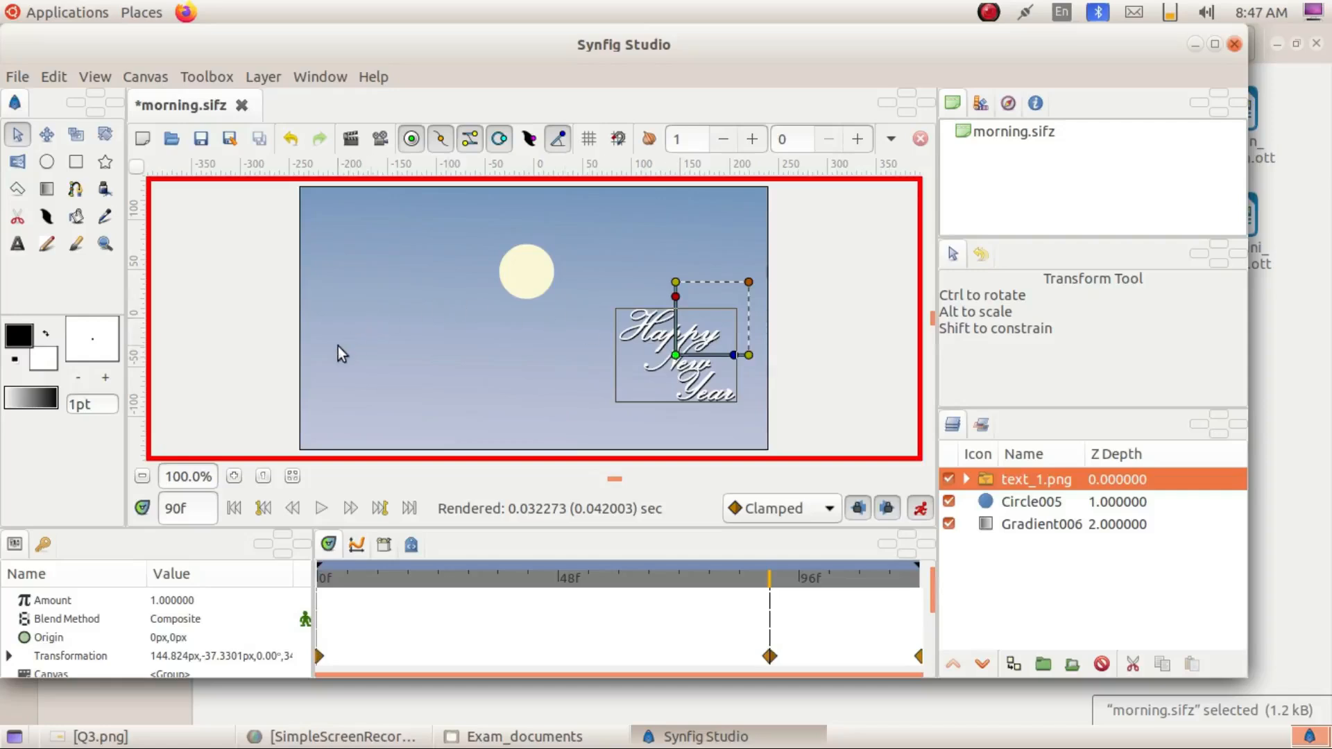
# - At frame 120, place the Happy New Year picture back at the left edge, about (-208, 5) px, and turn off animation mode
pyautogui.click(198, 507)
pyautogui.press('BackSpace')
pyautogui.press('BackSpace')
pyautogui.write('120')
pyautogui.press('Return')
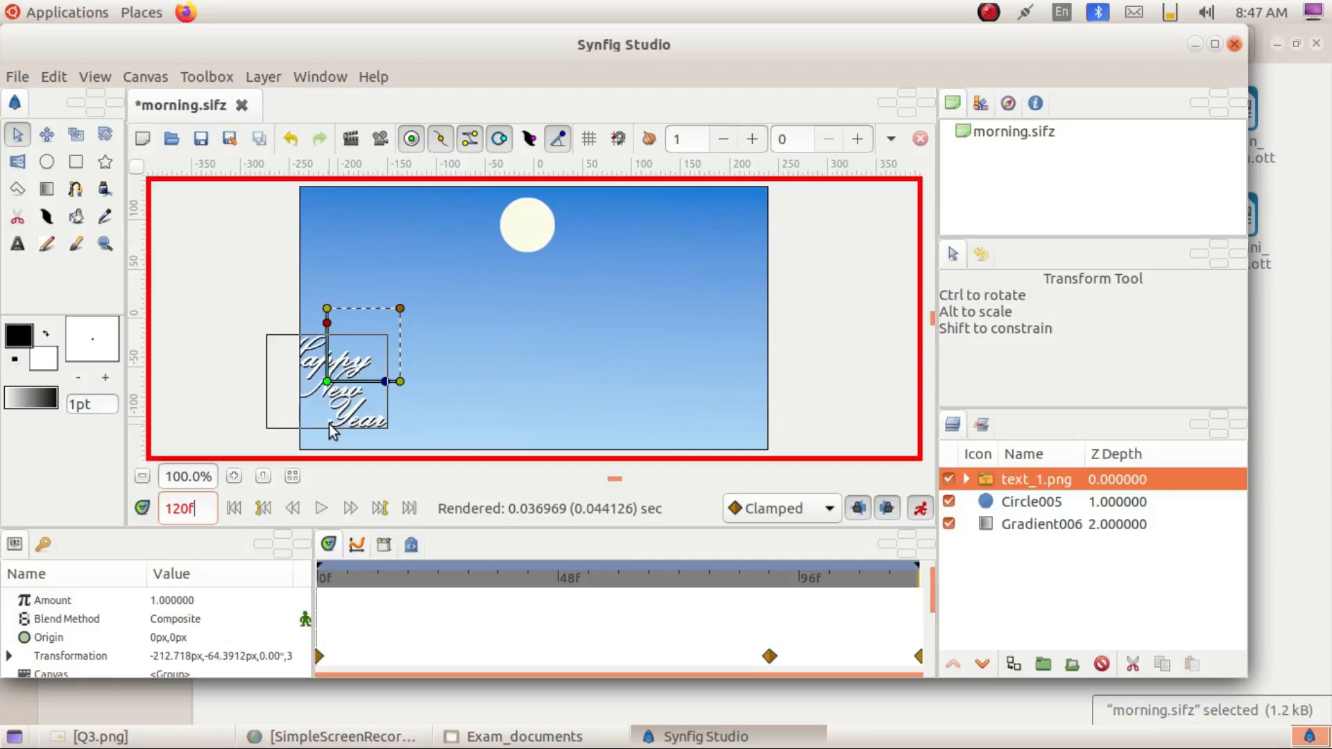
pyautogui.moveTo(327, 381); pyautogui.dragTo(330, 314)
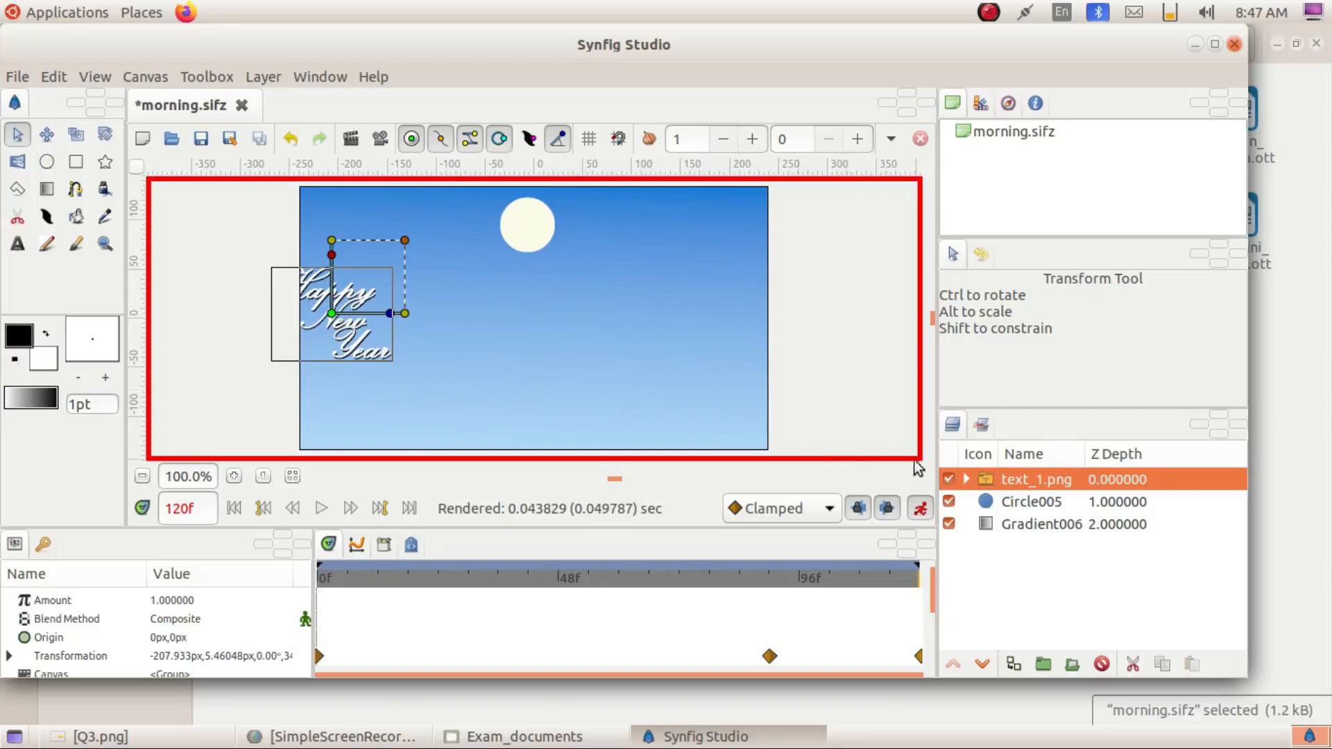
pyautogui.click(920, 508)
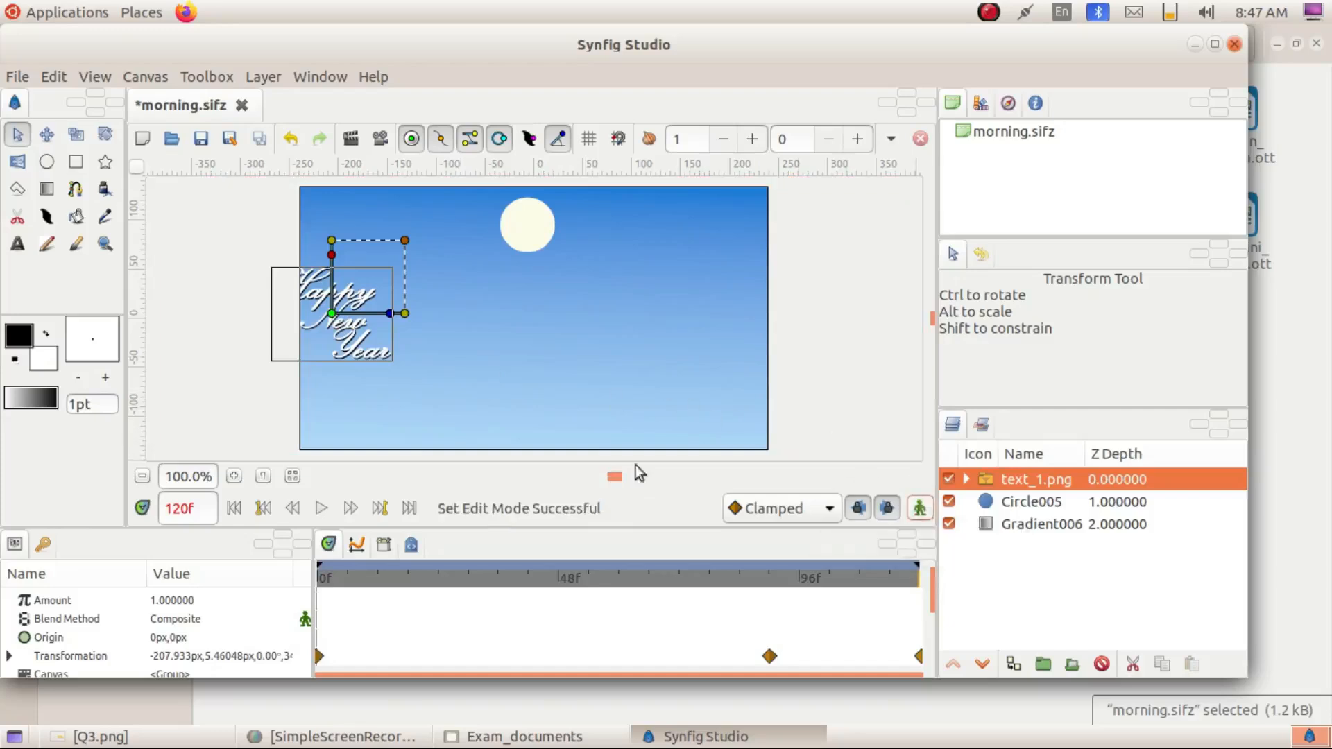
# - Play the animation from frame 0 to check the text's movement, and consult the question in Q3.png
pyautogui.click(237, 509)
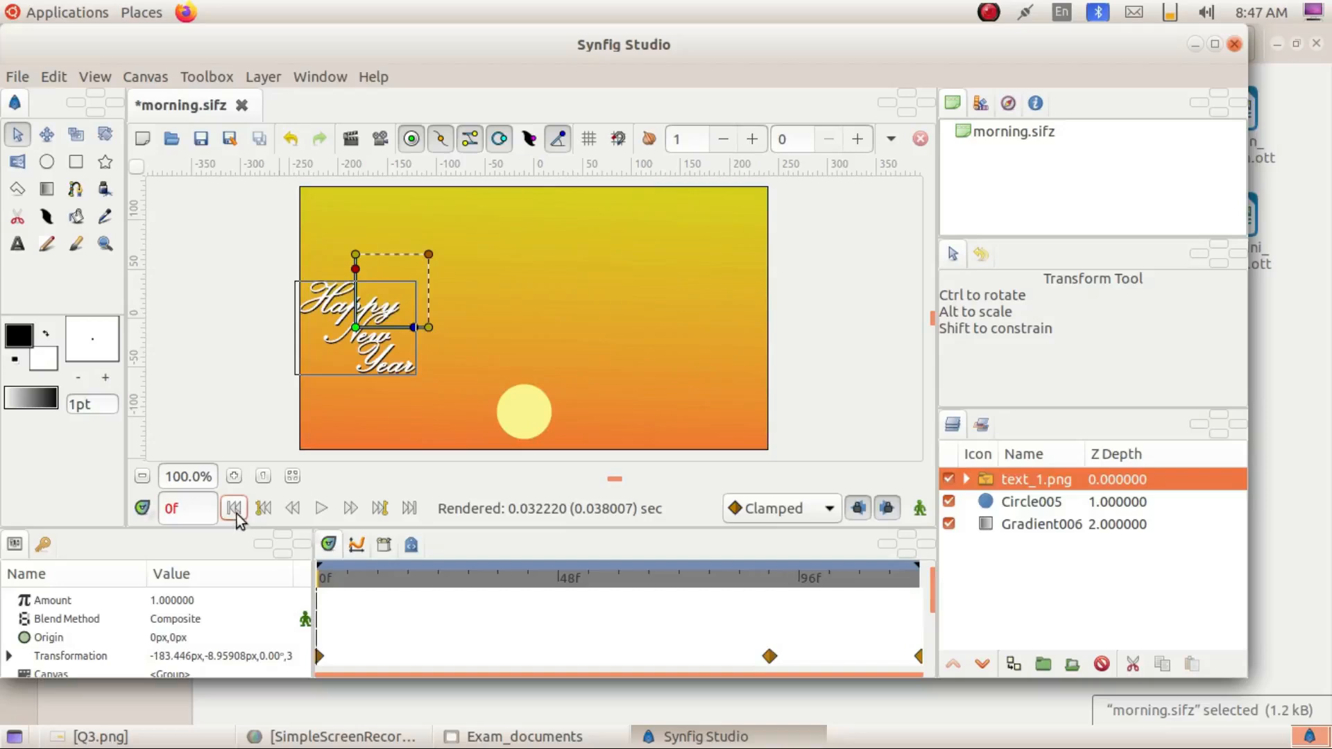
pyautogui.click(253, 364)
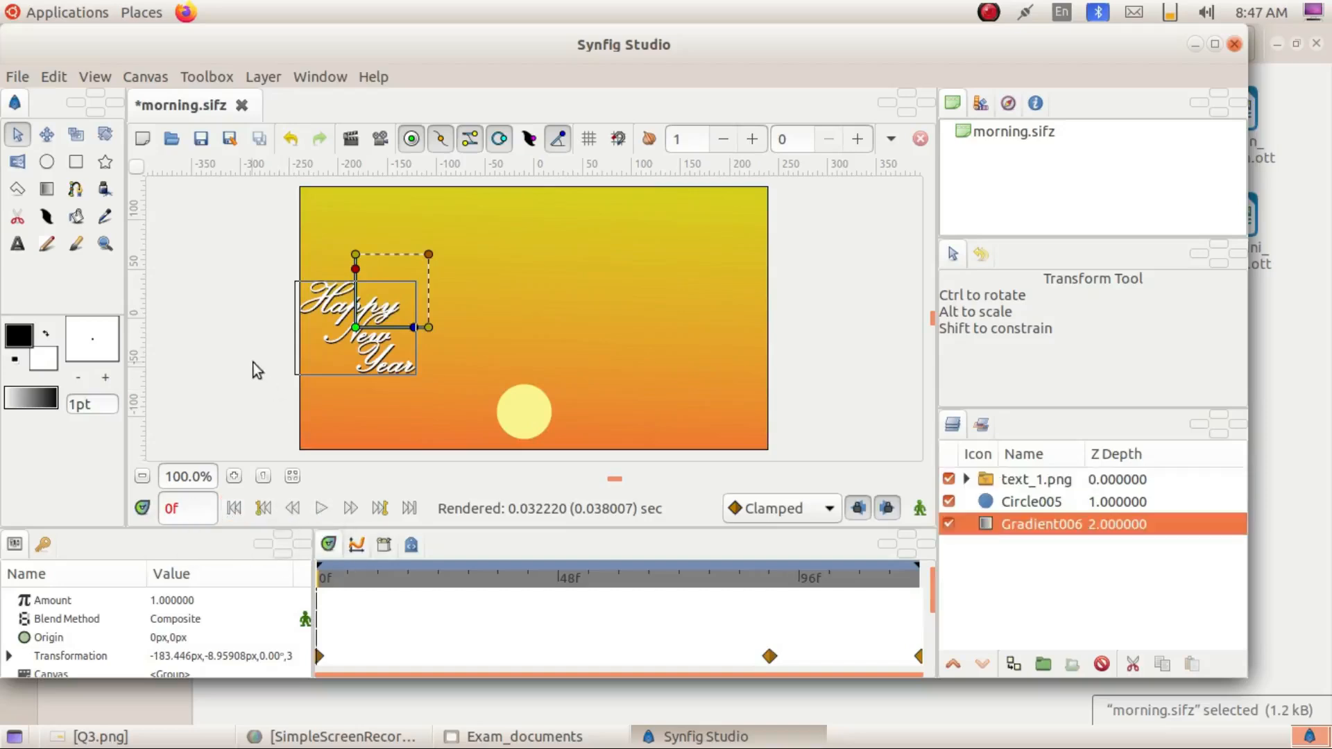
pyautogui.click(321, 510)
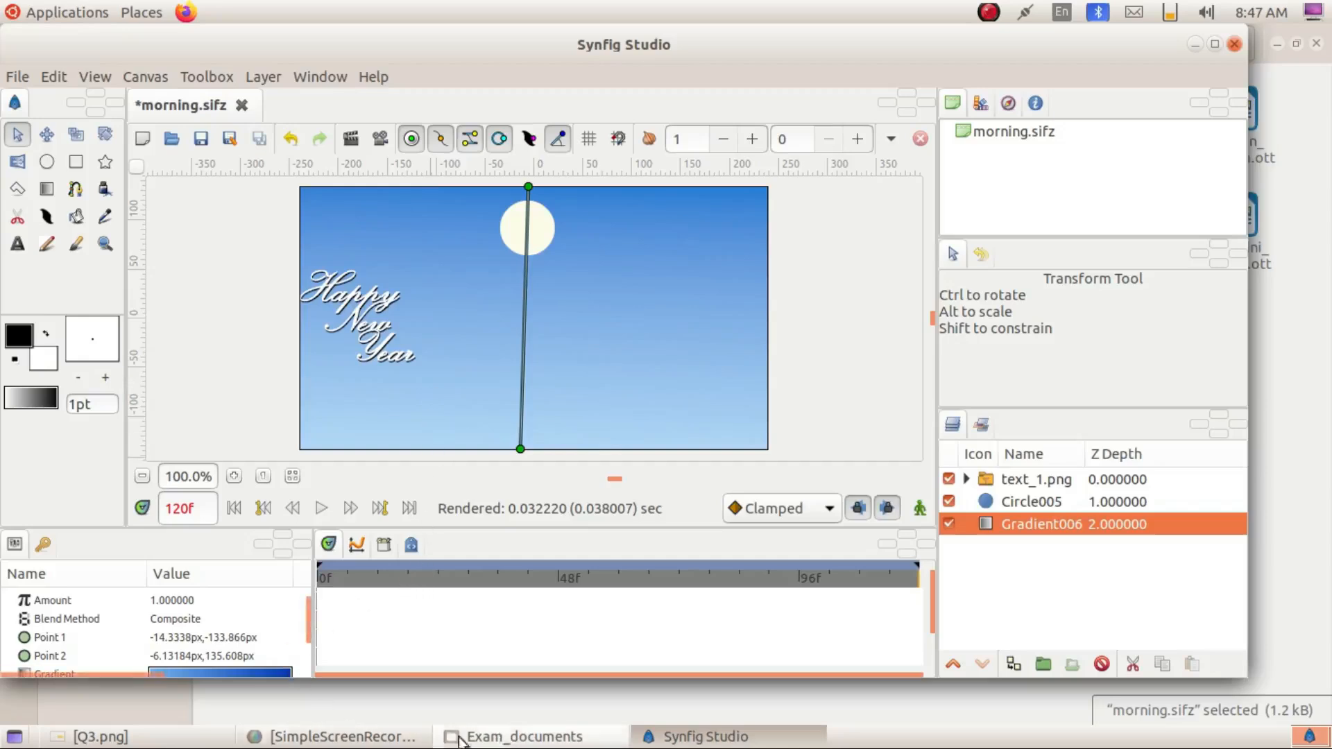
pyautogui.click(132, 738)
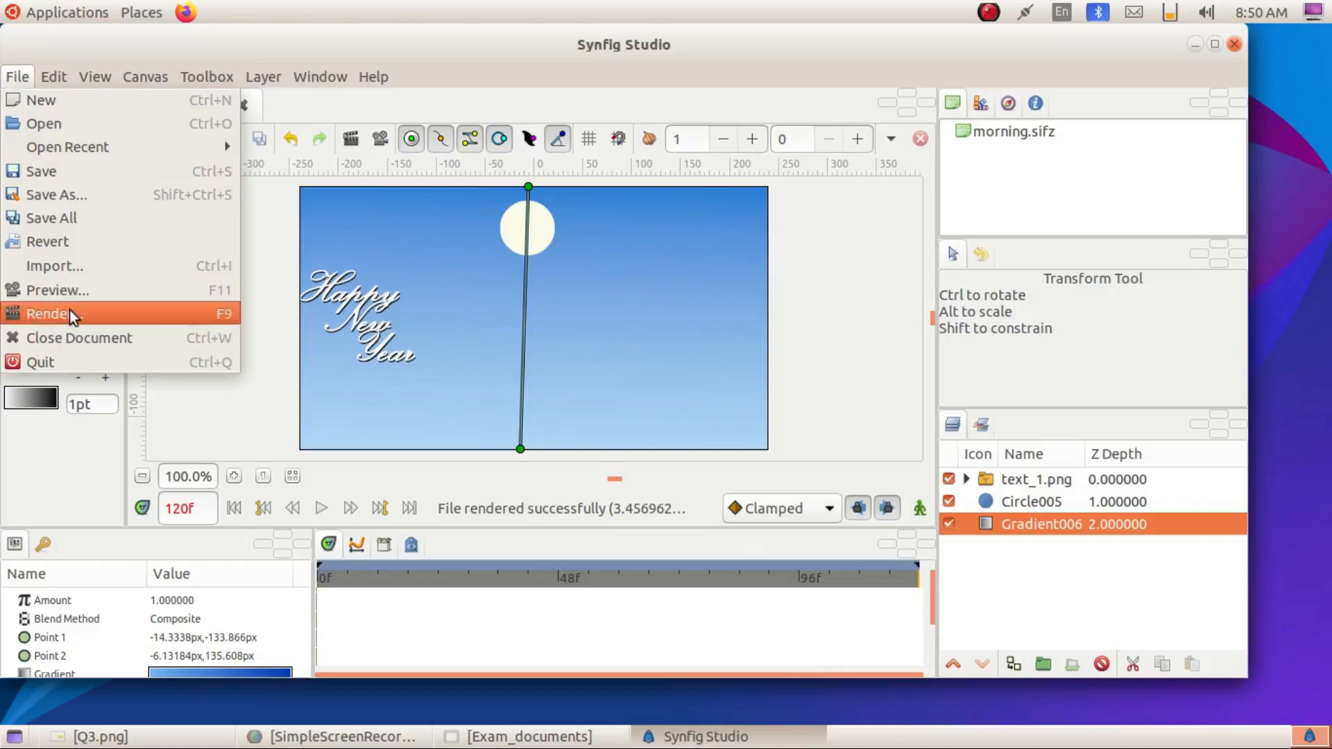
# - Open the render settings and choose the Exam10 folder in Home as the output location
pyautogui.click(69, 314)
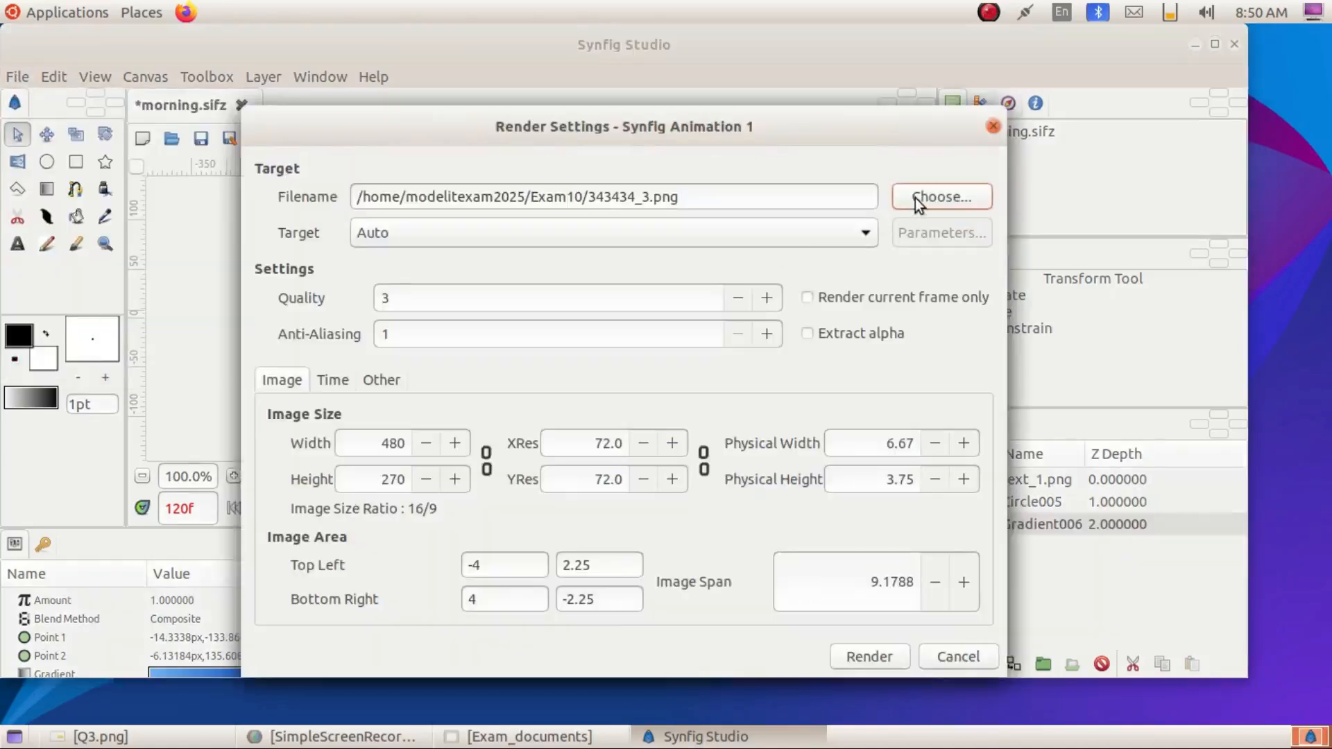
pyautogui.click(914, 197)
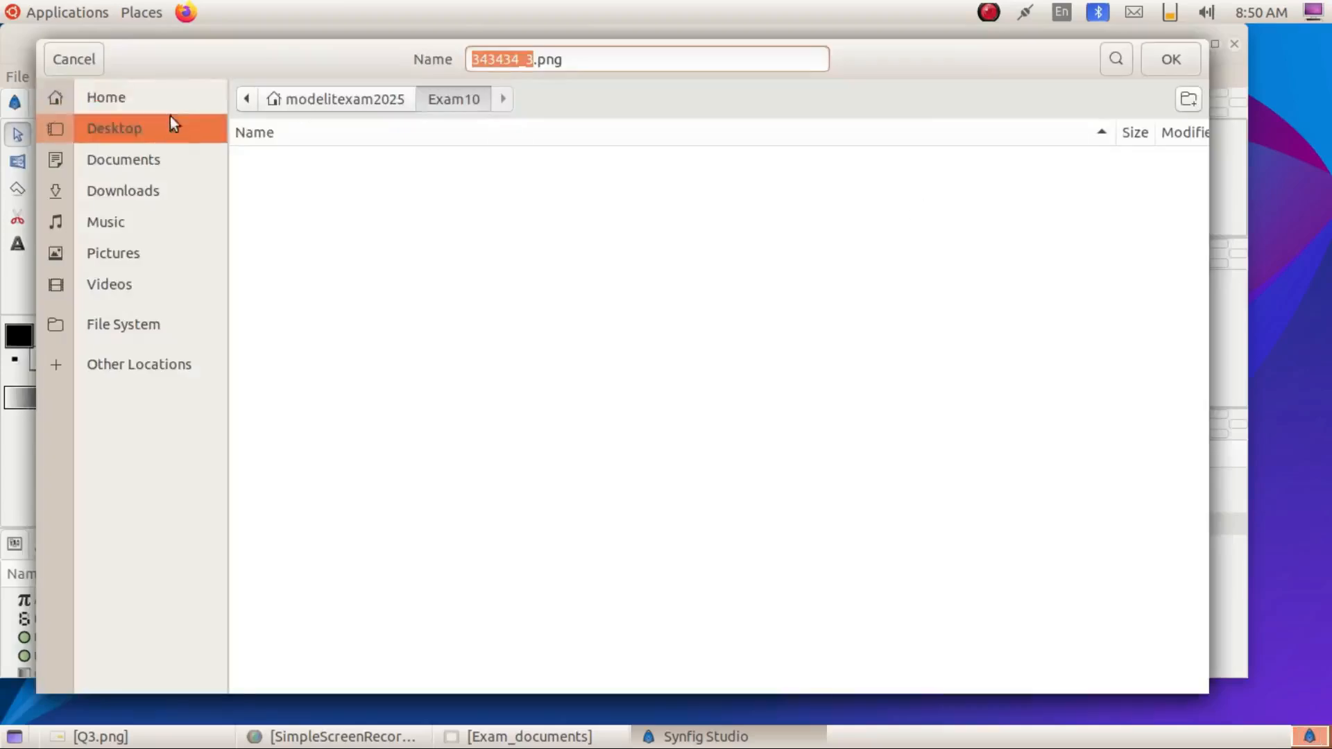
pyautogui.click(155, 96)
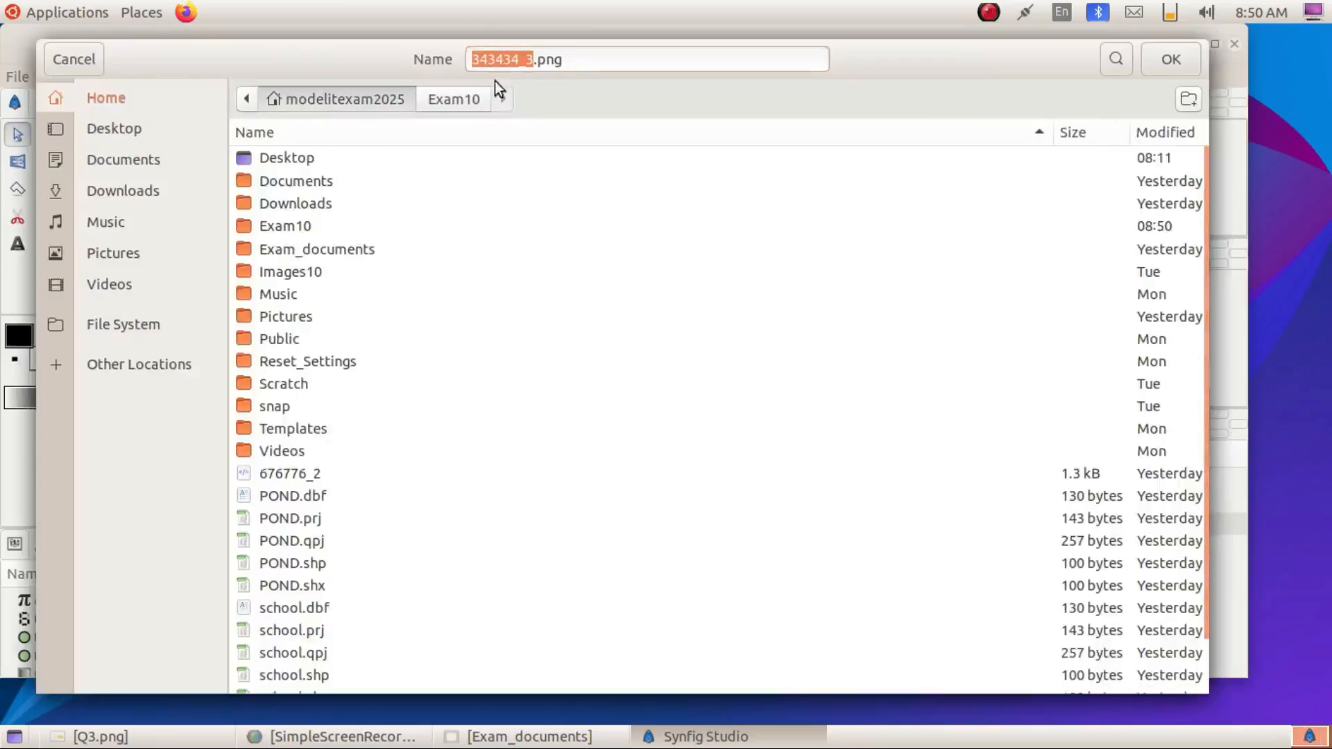
pyautogui.doubleClick(290, 225)
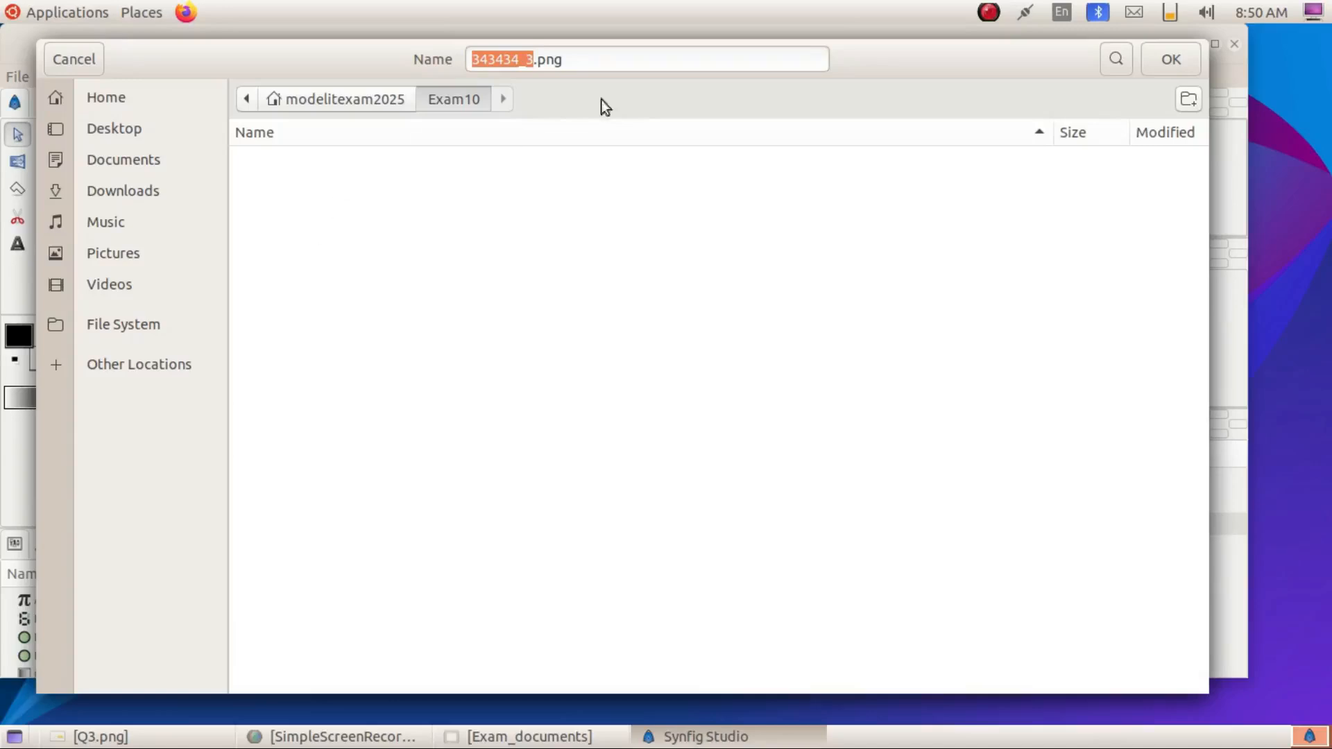
# - Name the output file 766758_1.flv, checking the required format in the Q3.png question, and render the animation
pyautogui.tripleClick(576, 59)
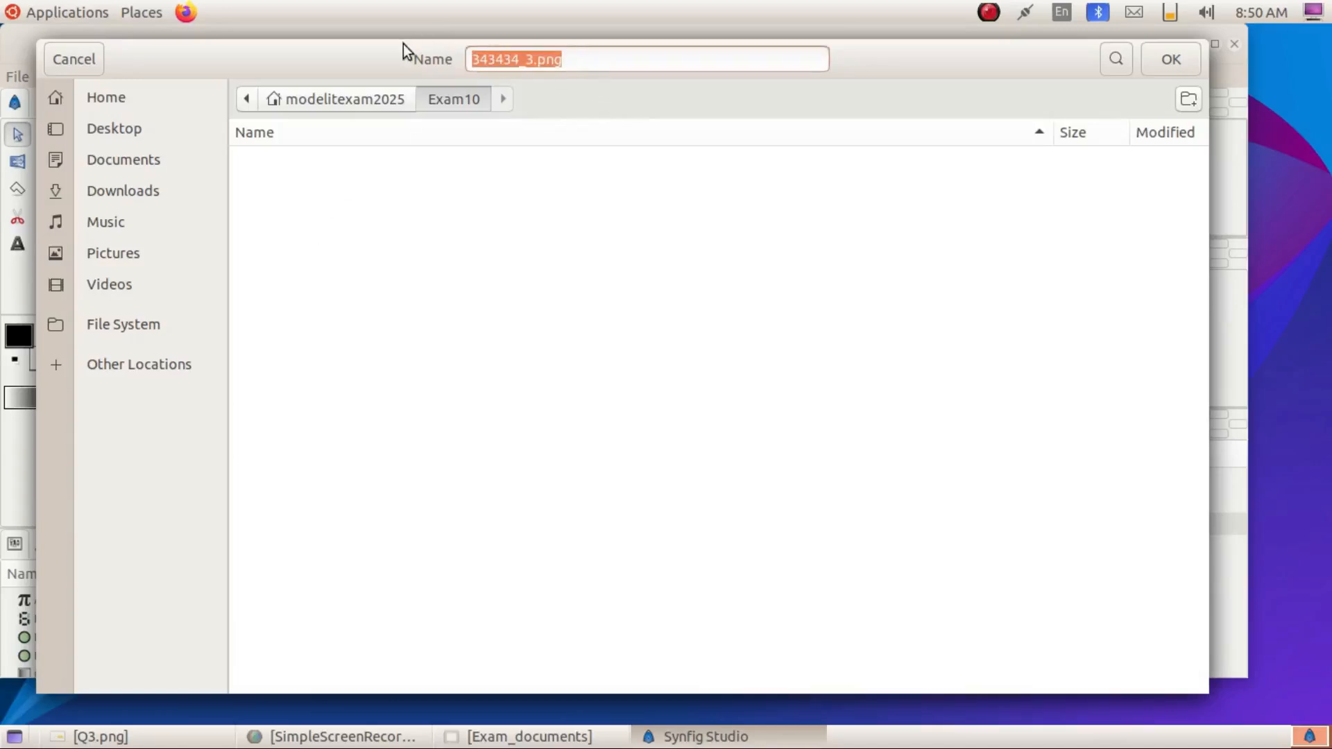
pyautogui.write('766758')
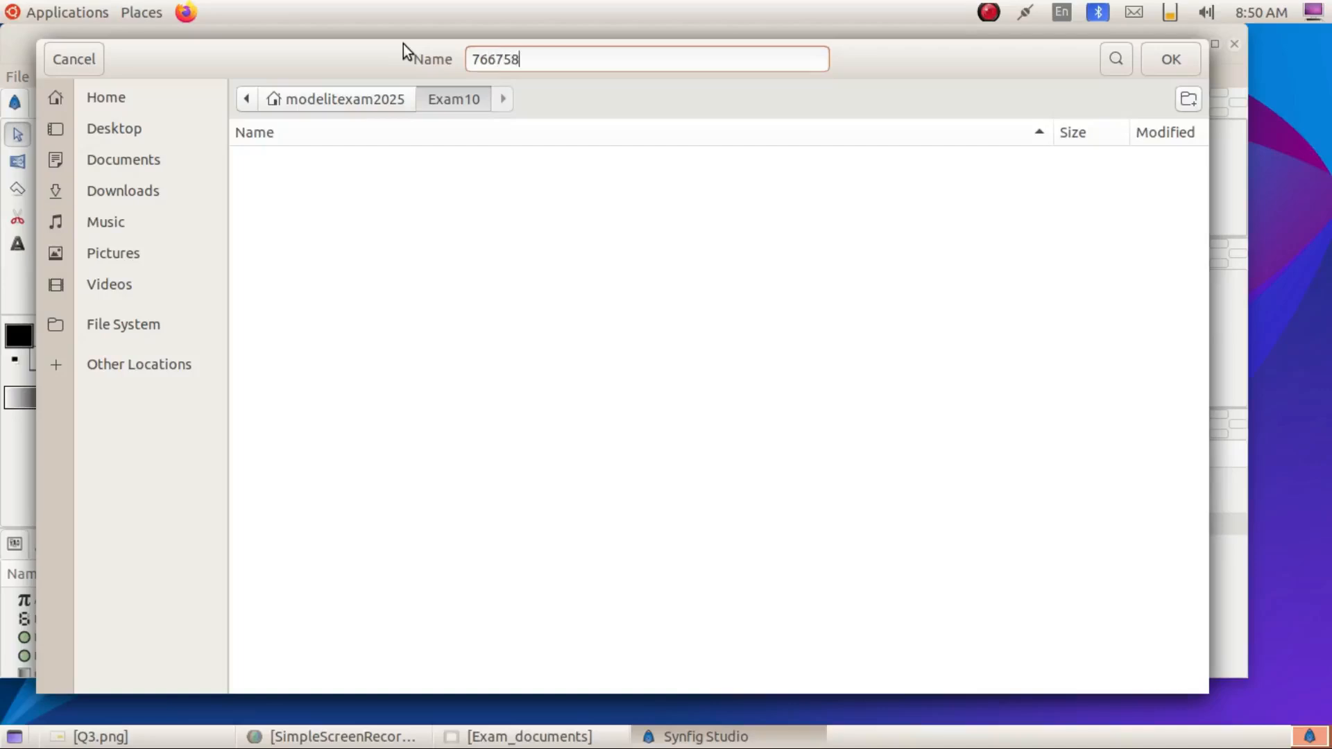
pyautogui.write('_1')
pyautogui.click(198, 737)
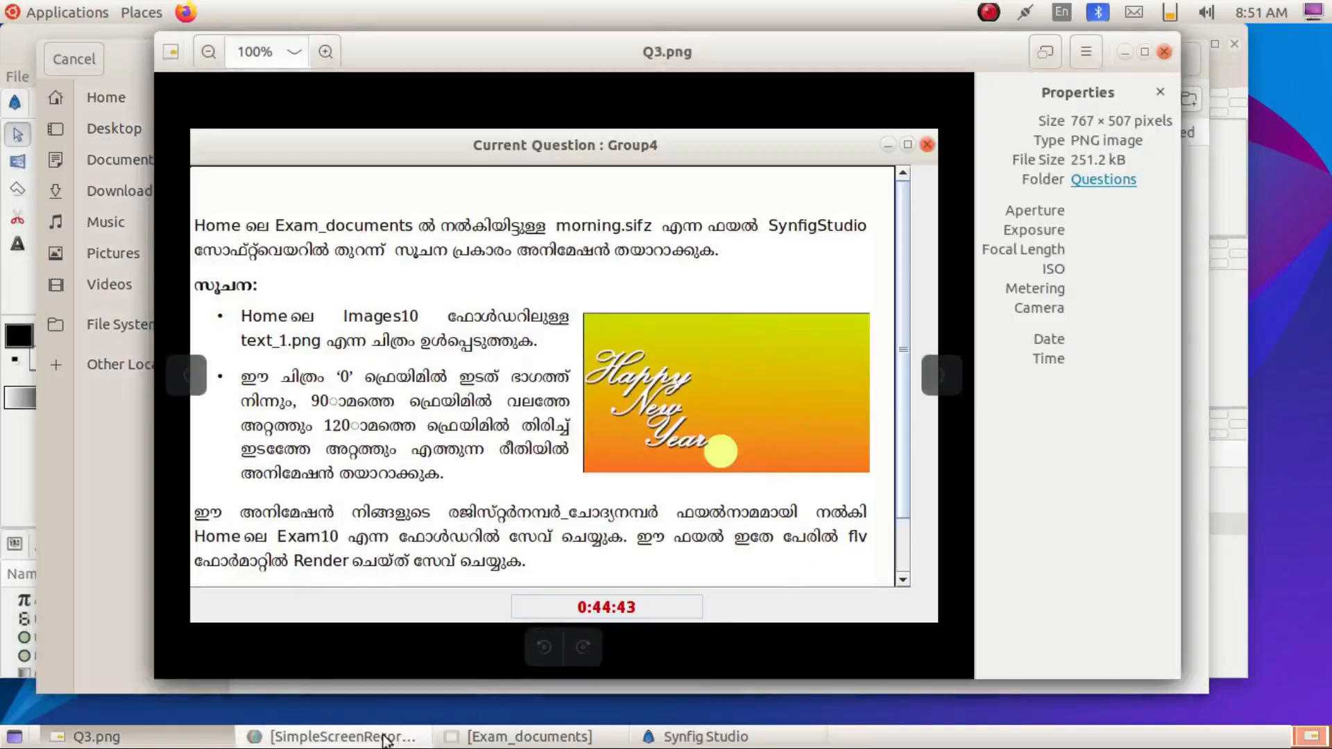
pyautogui.click(642, 740)
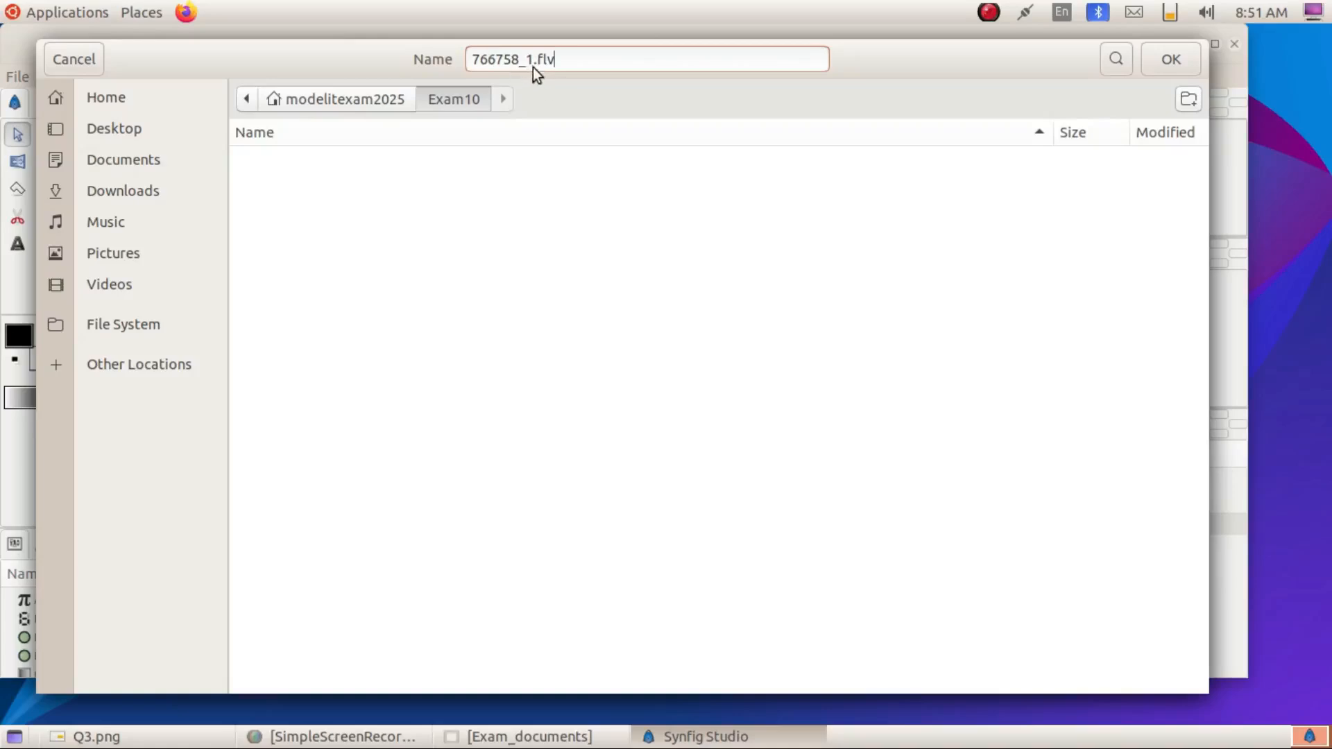
pyautogui.click(1175, 56)
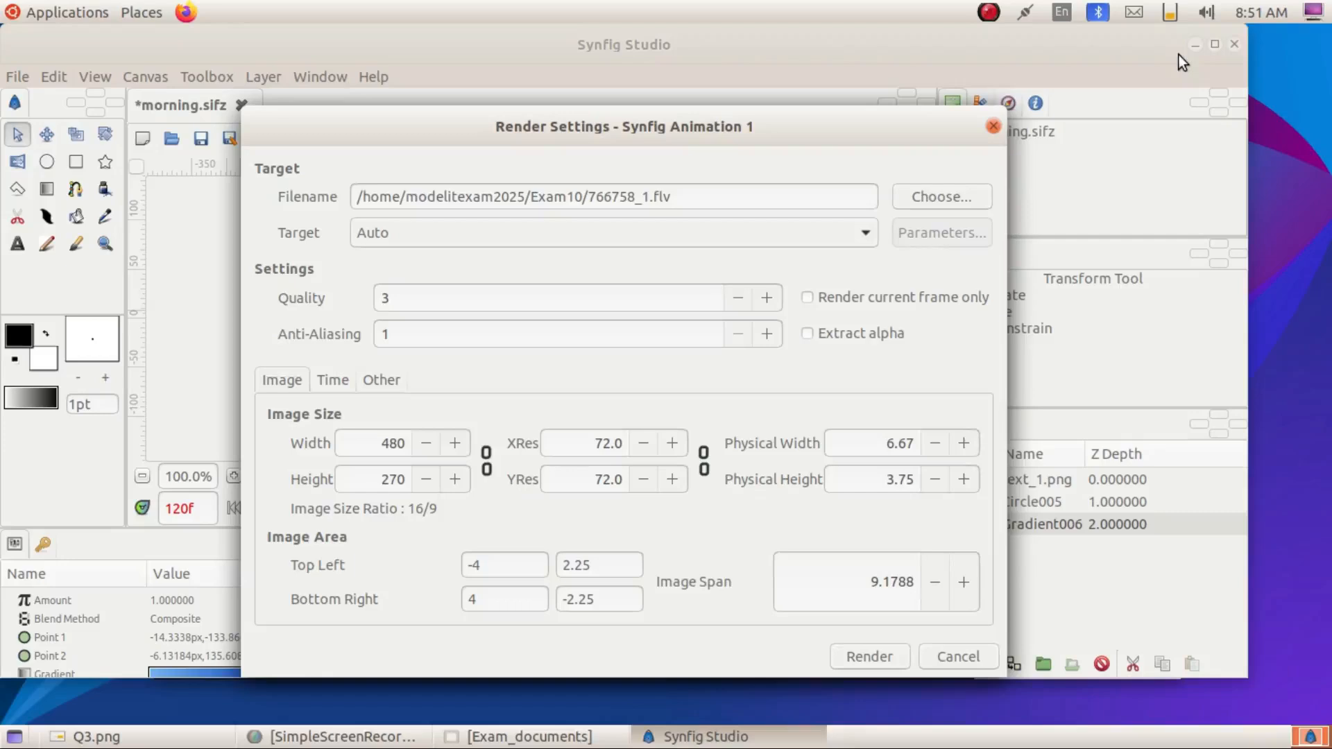
pyautogui.click(868, 656)
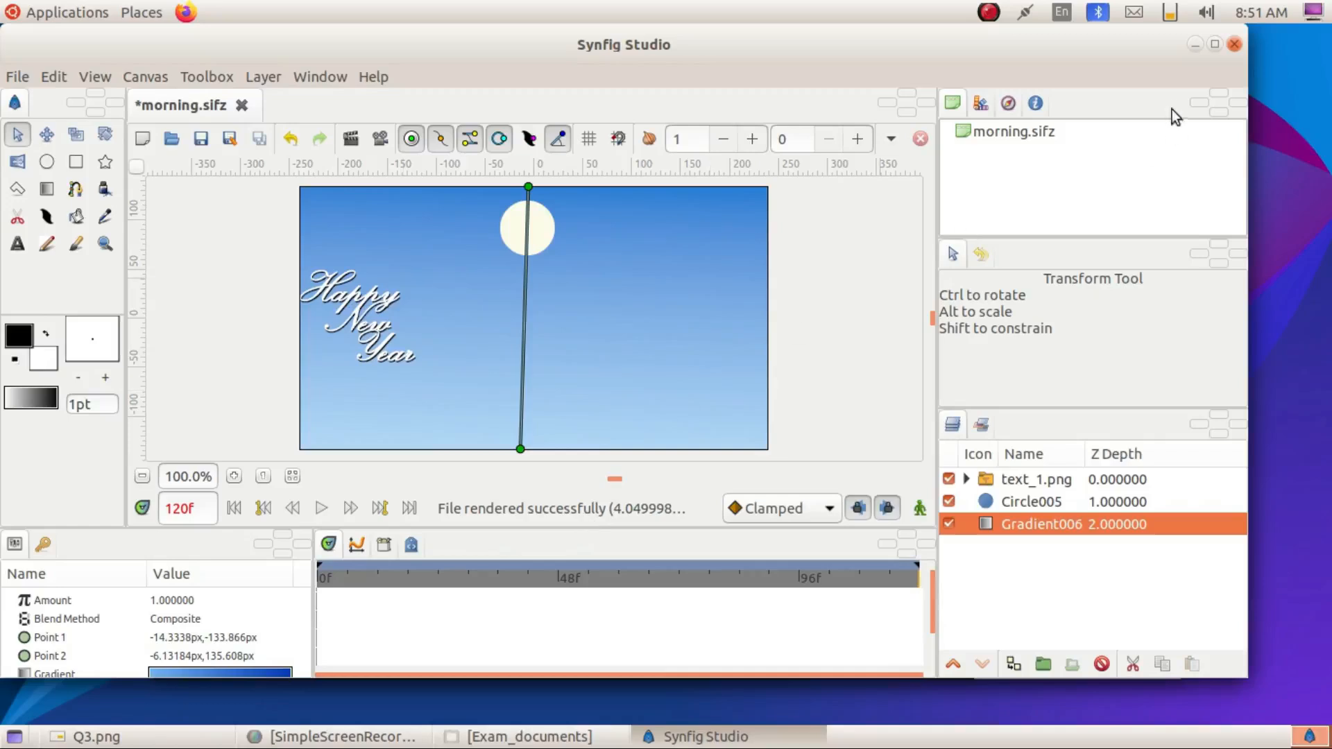
# - Switch to the file manager, open the Exam10 folder in Home and play 766758_1.flv to check the rendered animation
pyautogui.click(1196, 43)
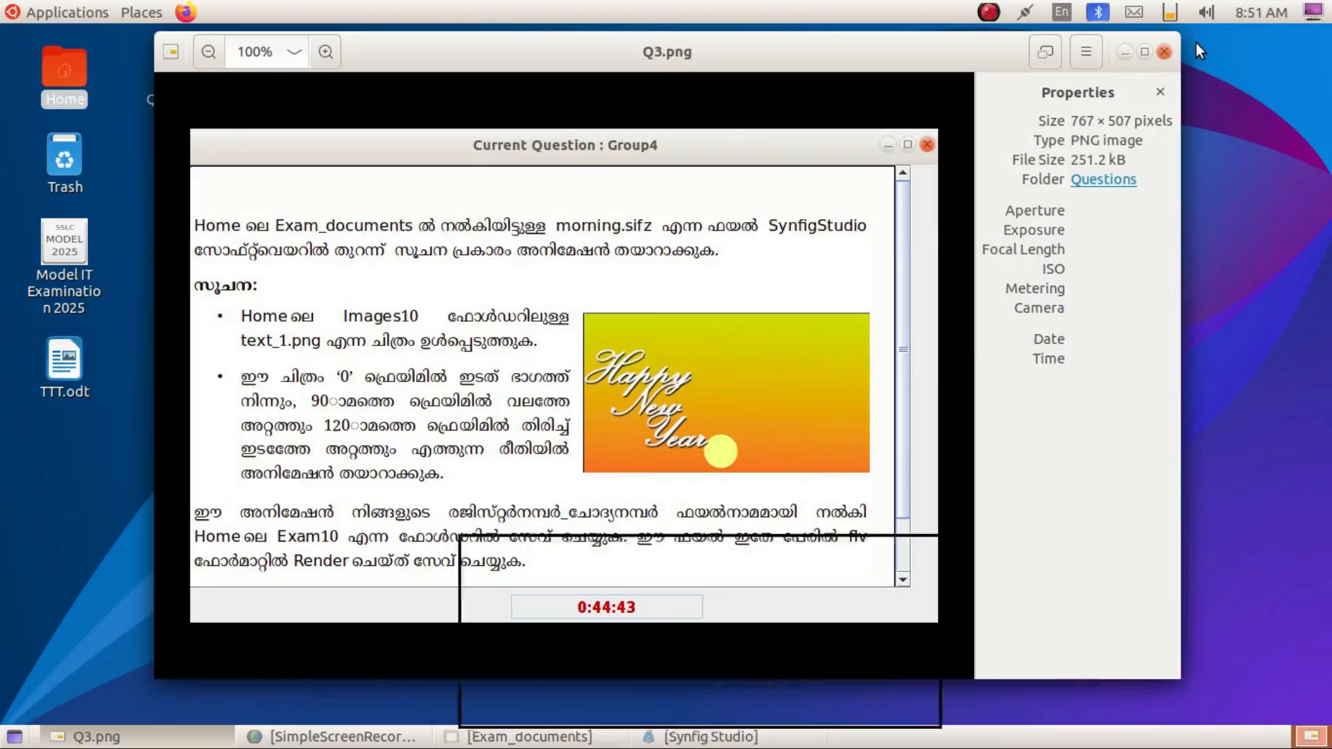
pyautogui.click(1123, 52)
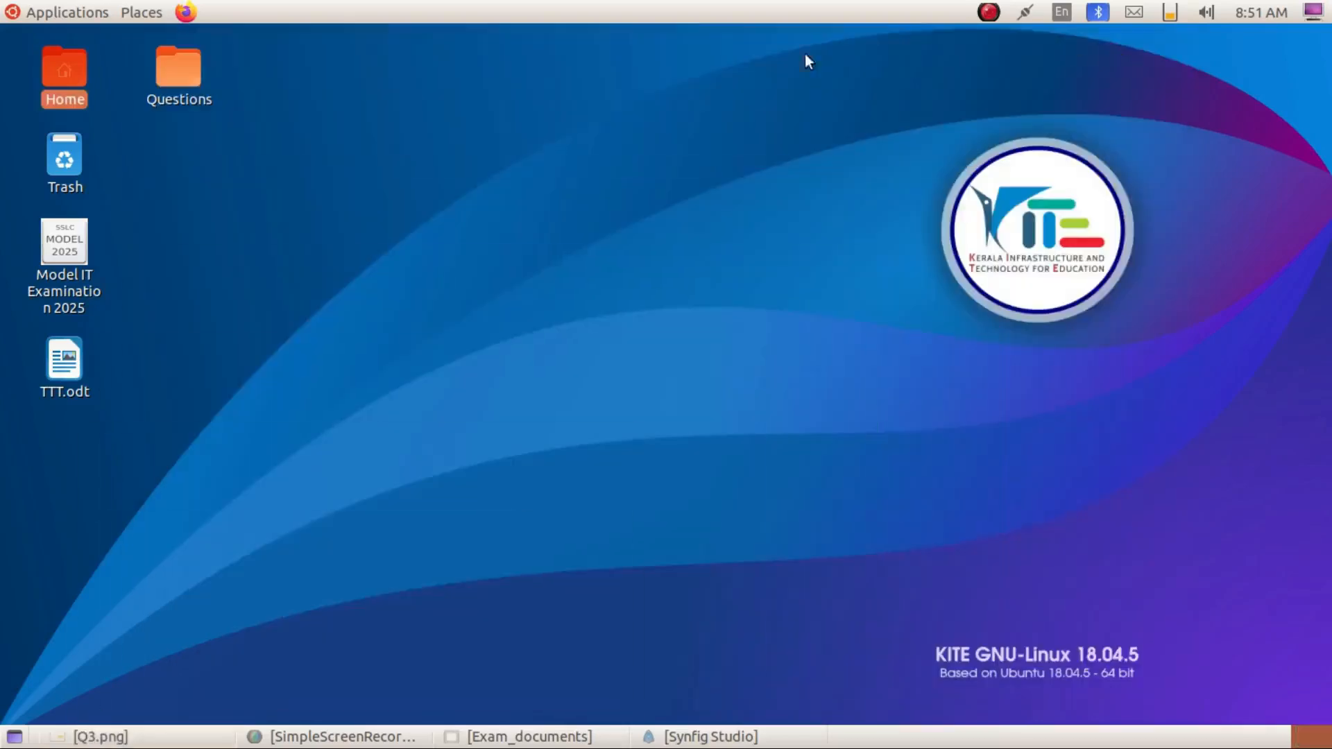
pyautogui.doubleClick(72, 81)
pyautogui.click(515, 101)
pyautogui.doubleClick(515, 101)
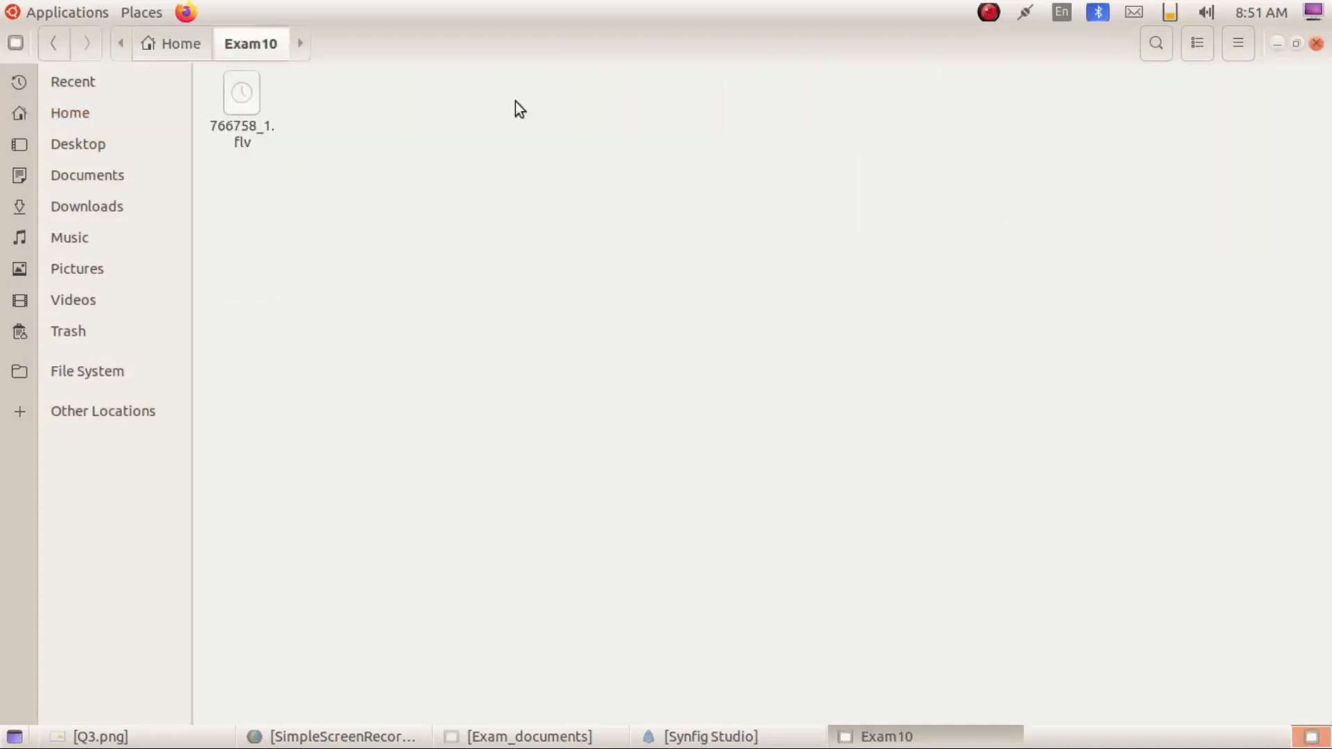
pyautogui.doubleClick(244, 93)
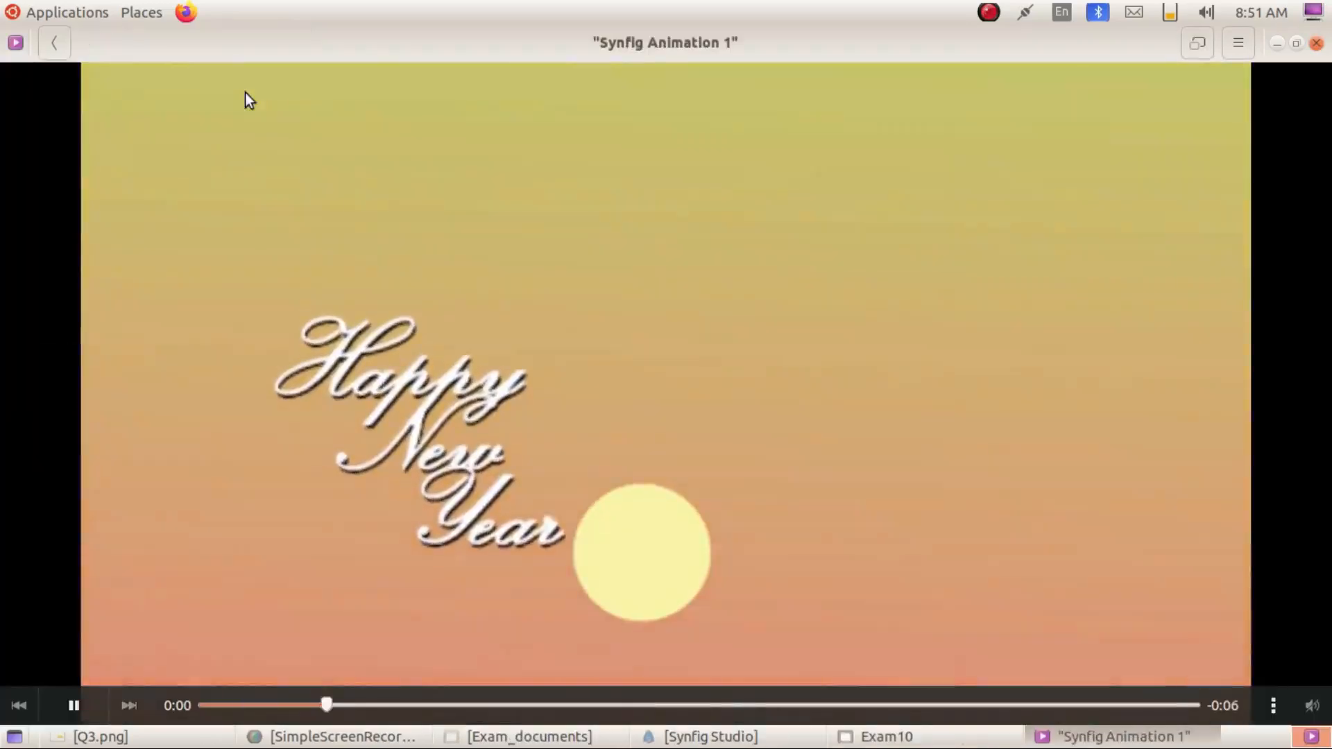